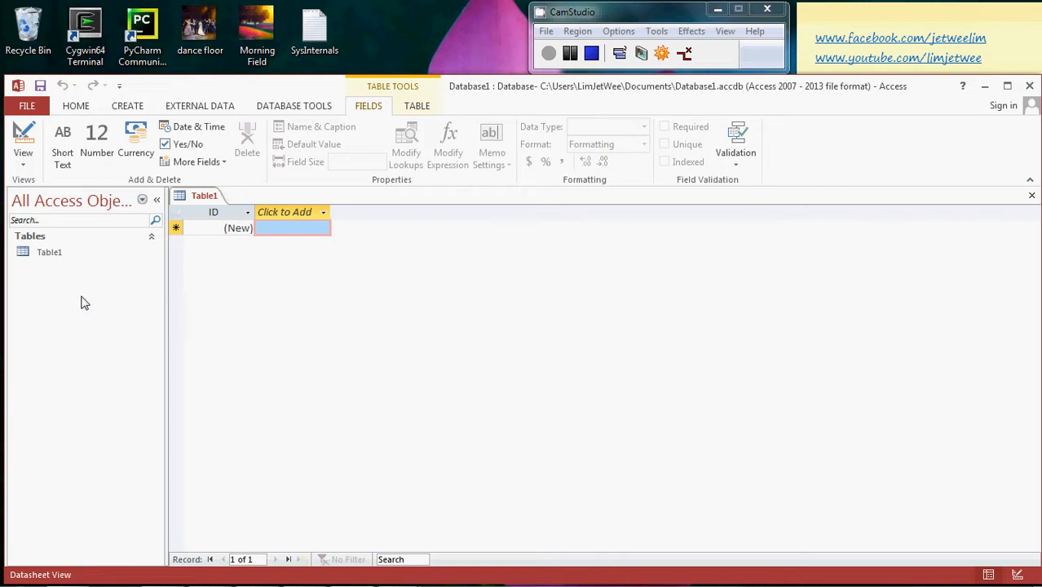
# Switch the new table to Design view, saving it under the name Test
pyautogui.click(24, 135)
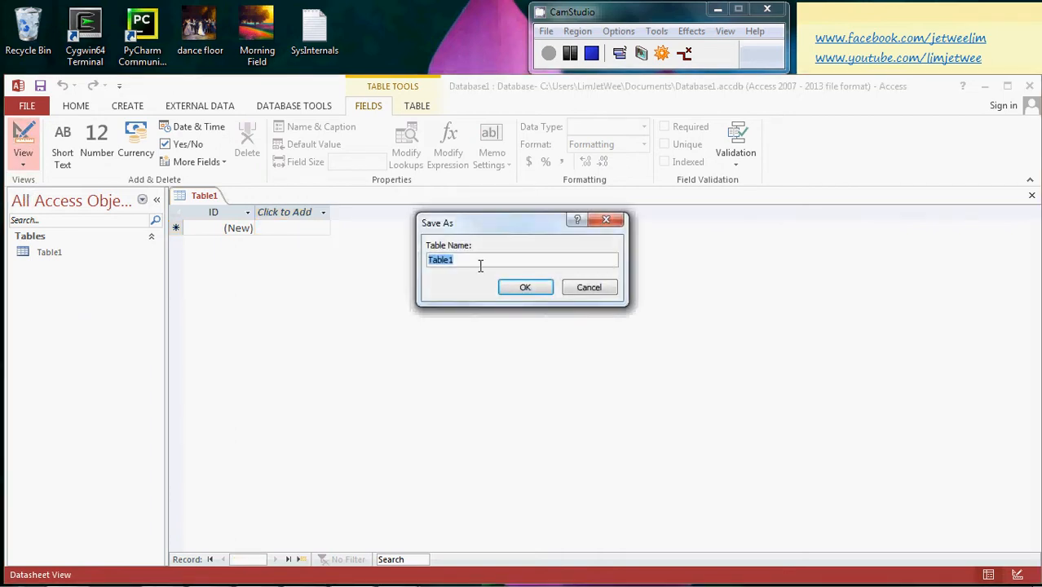
pyautogui.write('Test')
pyautogui.press('Return')
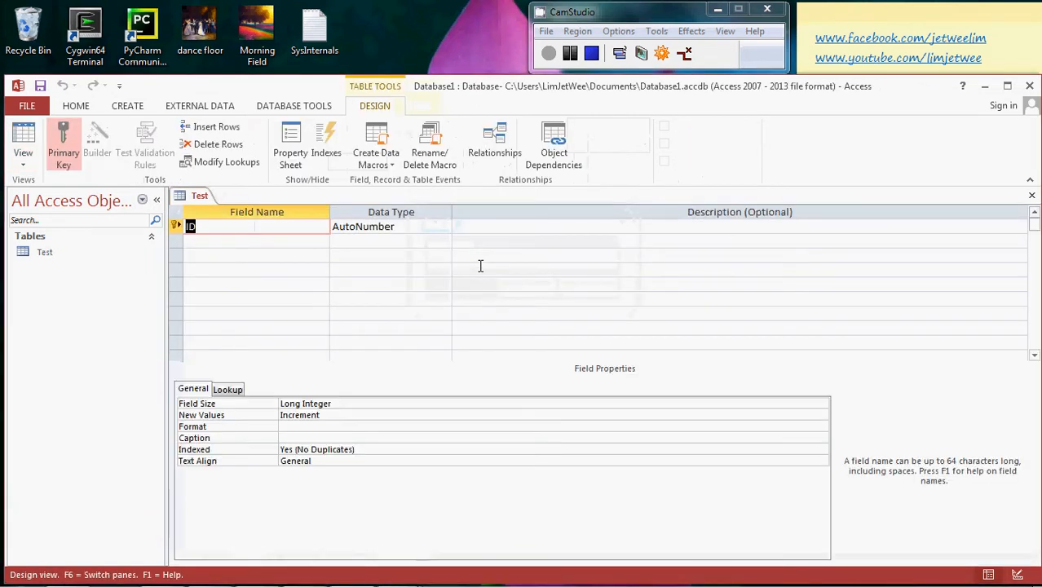
# Add a field named eName with the Long Text data type below the ID field
pyautogui.click(298, 242)
pyautogui.write('eName')
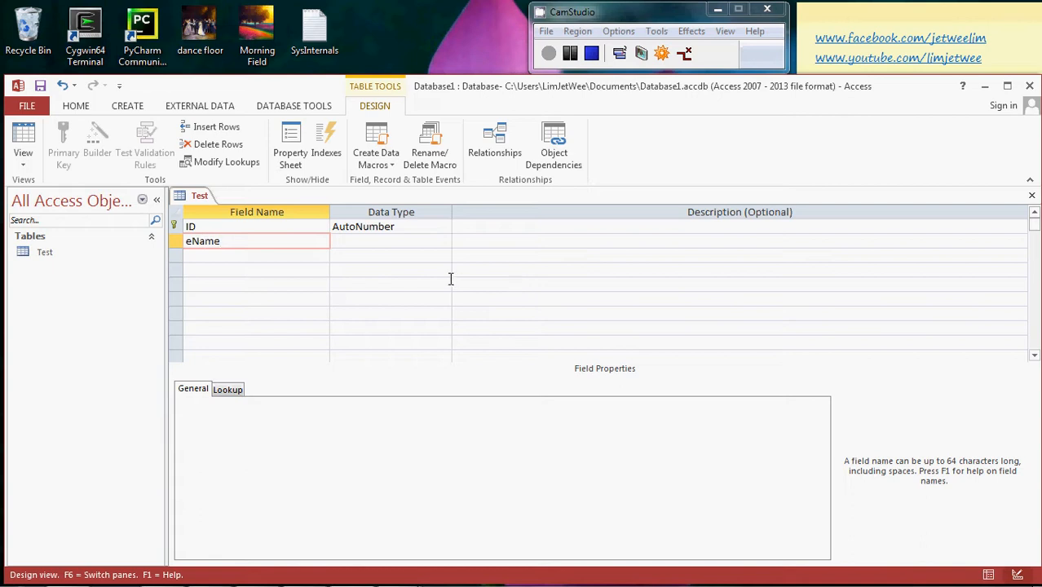
pyautogui.click(444, 243)
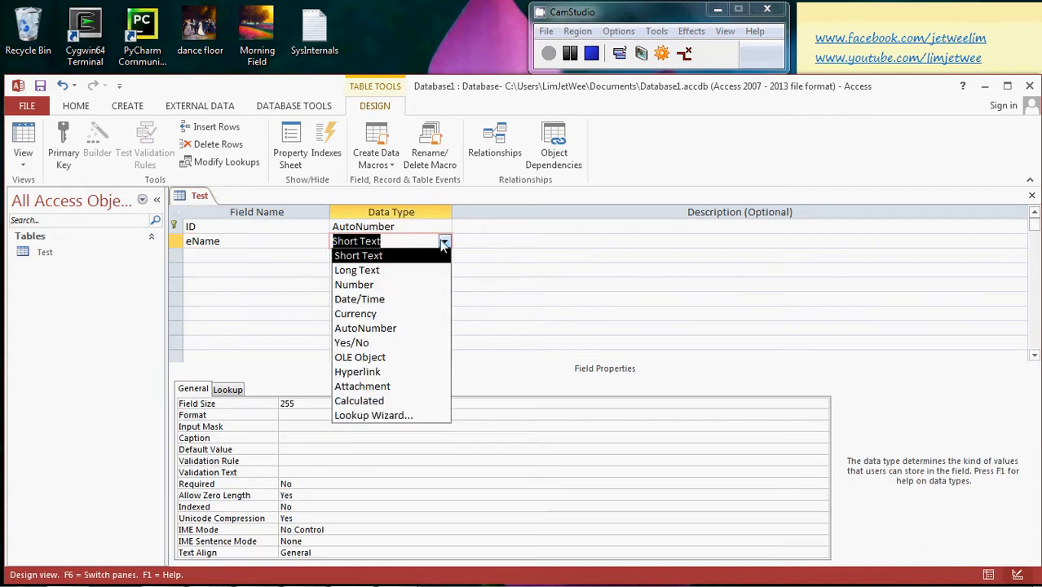
pyautogui.click(420, 273)
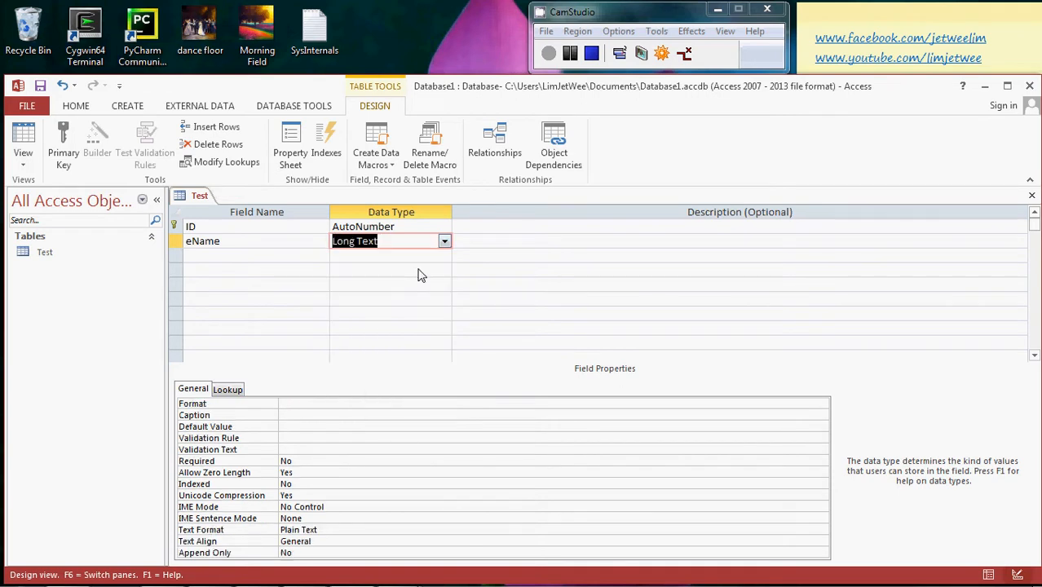
# Add a field named DOB with the Date/Time data type below eName
pyautogui.click(274, 257)
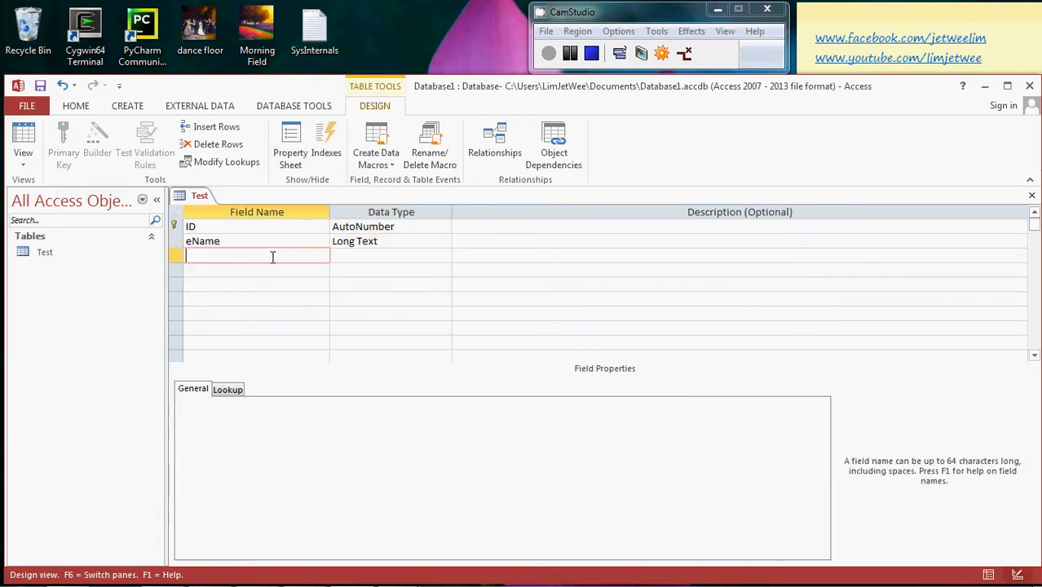
pyautogui.write('DOB')
pyautogui.click(394, 255)
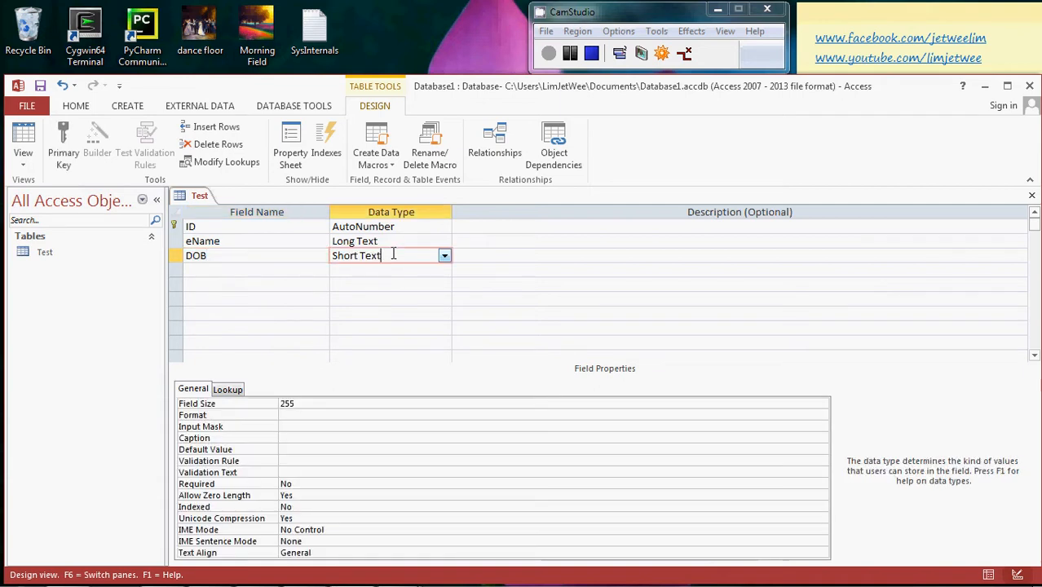
pyautogui.click(445, 256)
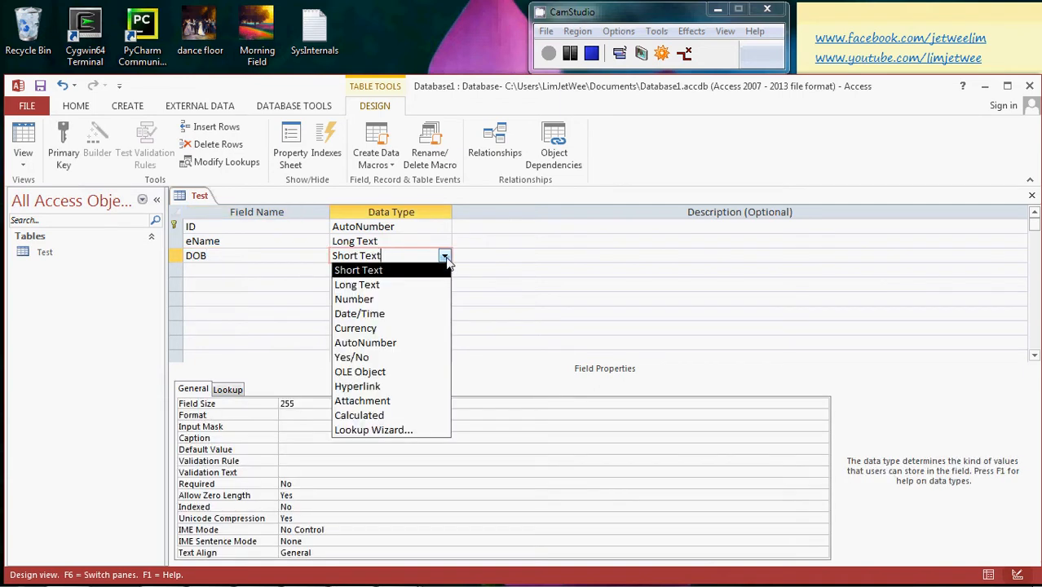
pyautogui.click(415, 315)
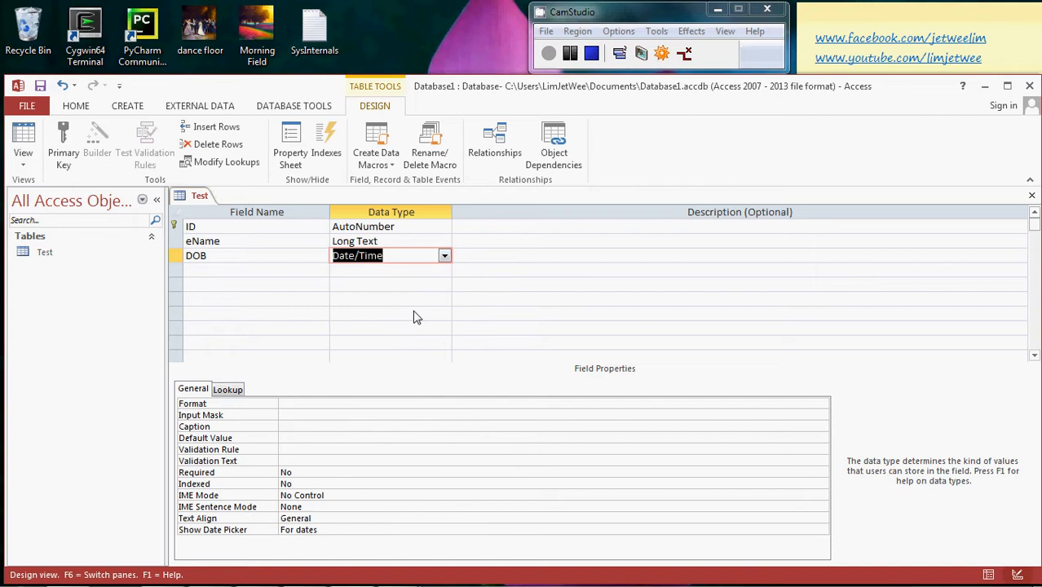
# Set the eName field's Required property to Yes and its Allow Zero Length property to No
pyautogui.click(511, 257)
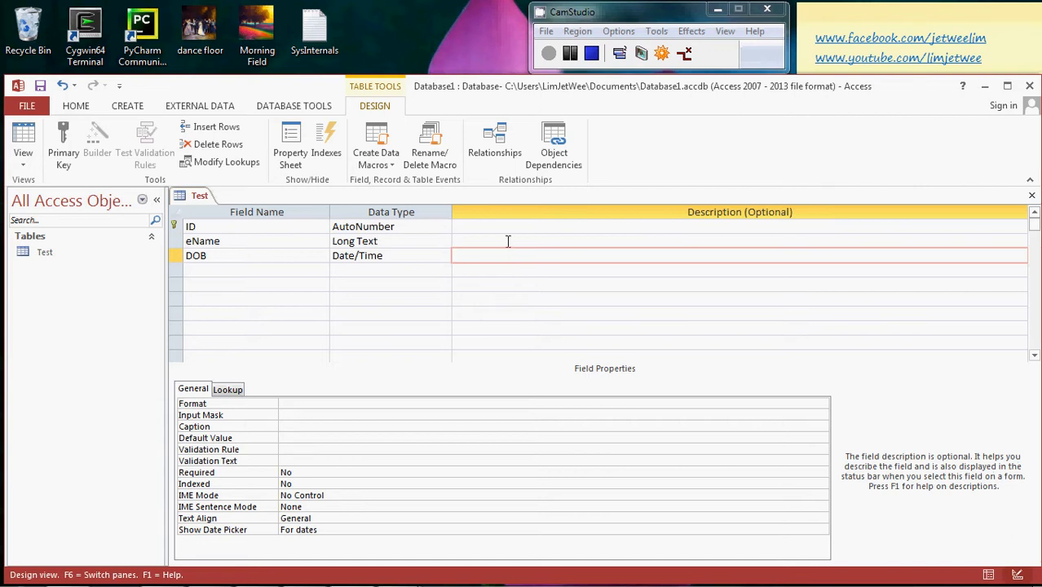
pyautogui.click(508, 241)
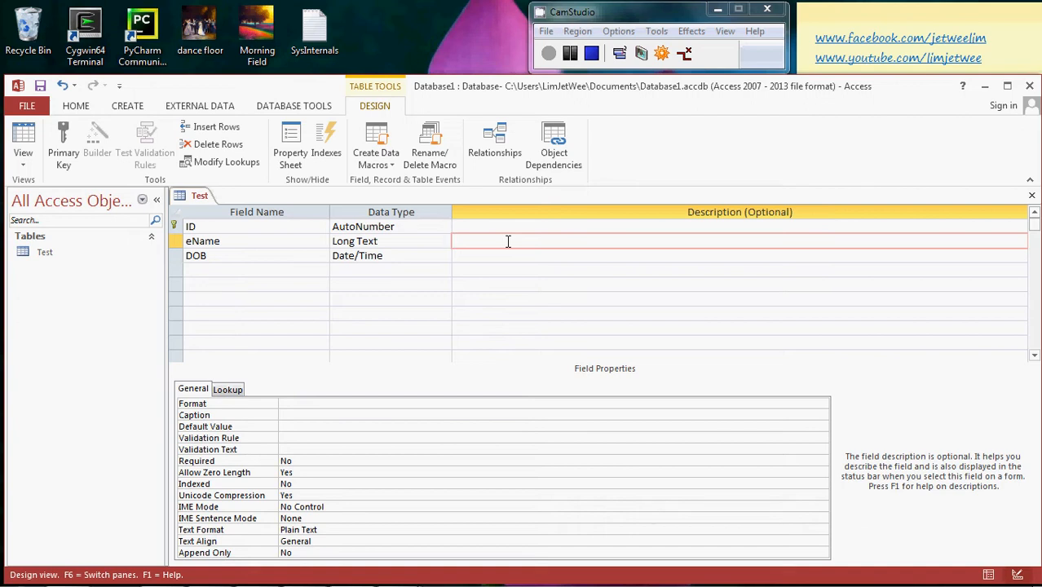
pyautogui.click(306, 438)
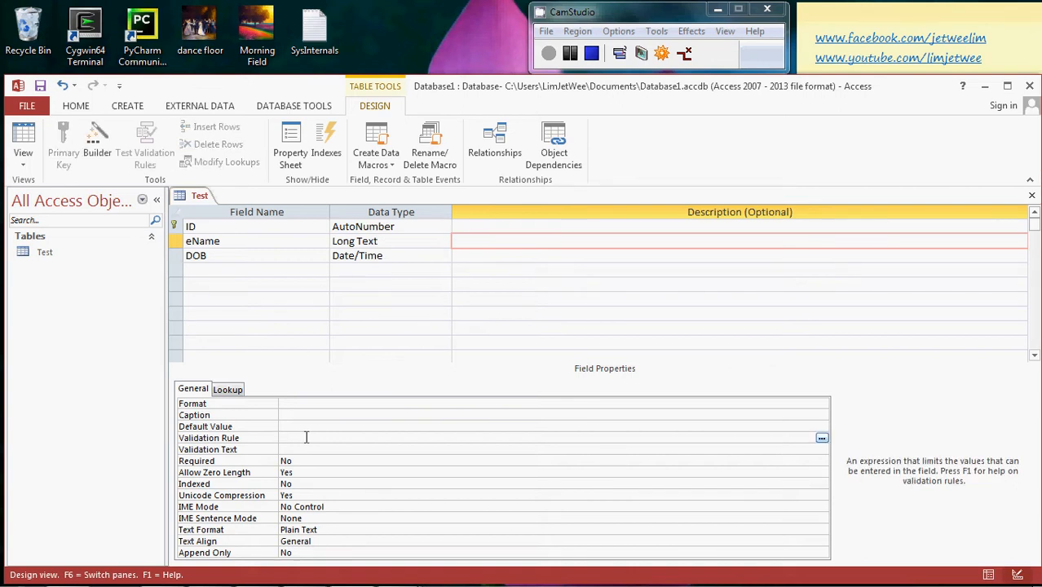
pyautogui.click(358, 462)
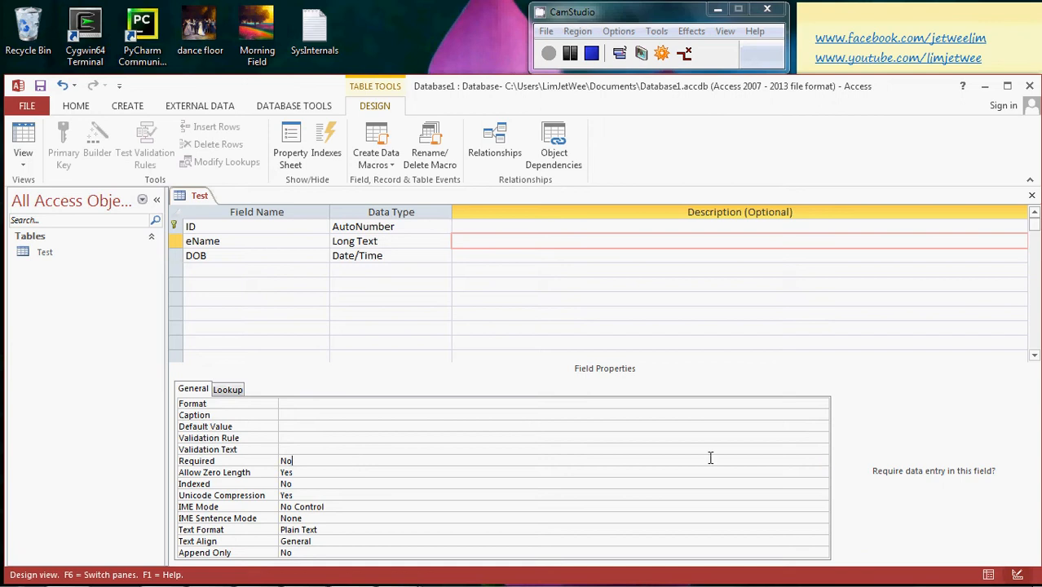
pyautogui.click(822, 463)
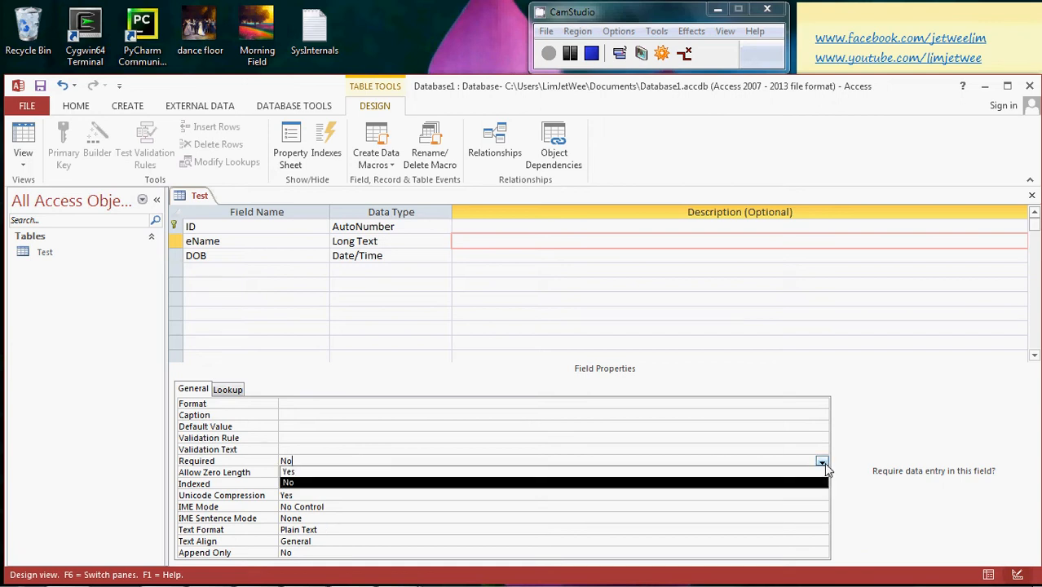
pyautogui.click(820, 472)
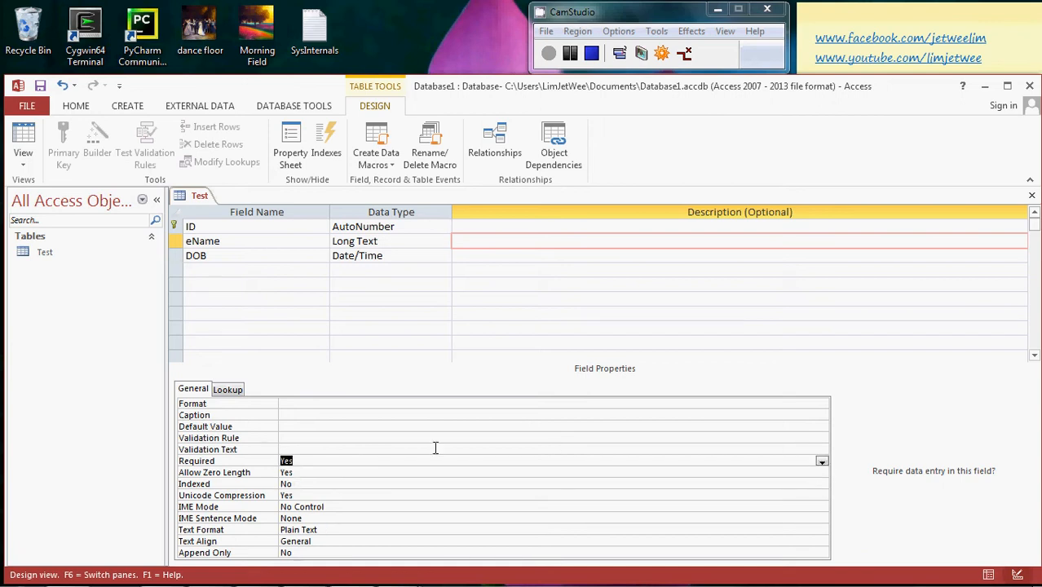
pyautogui.click(321, 473)
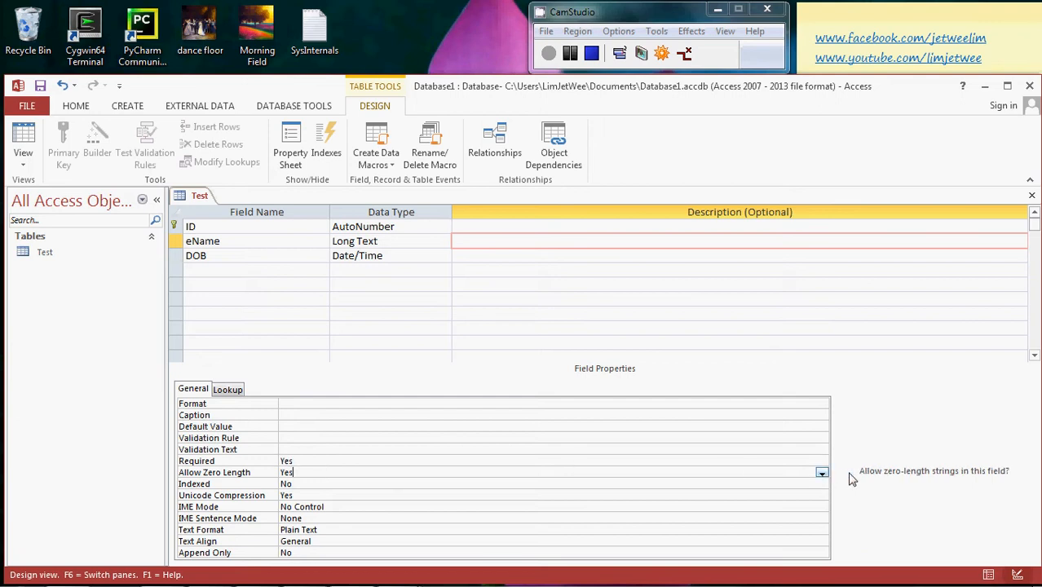
pyautogui.click(822, 474)
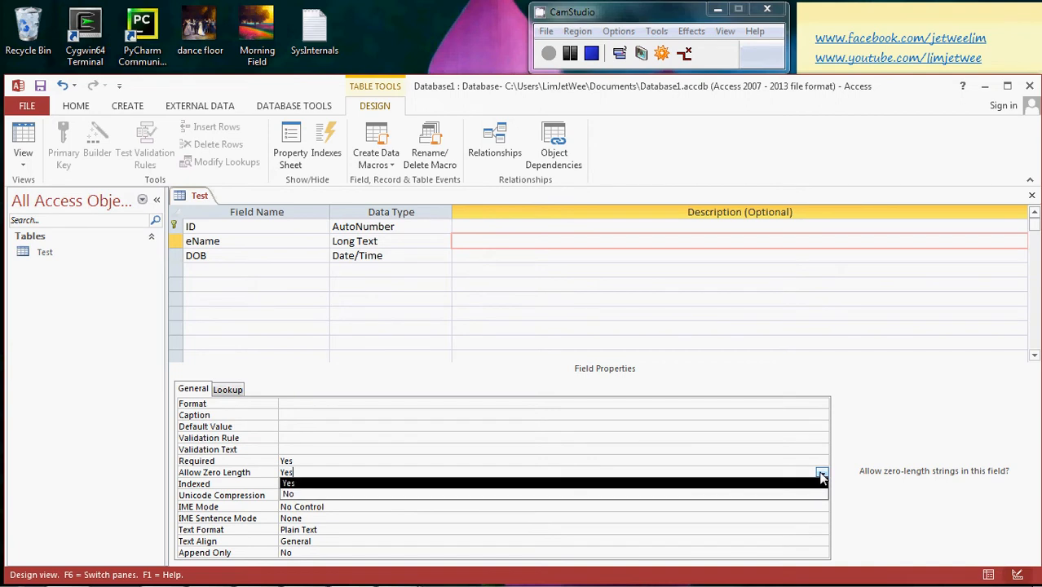
pyautogui.click(773, 494)
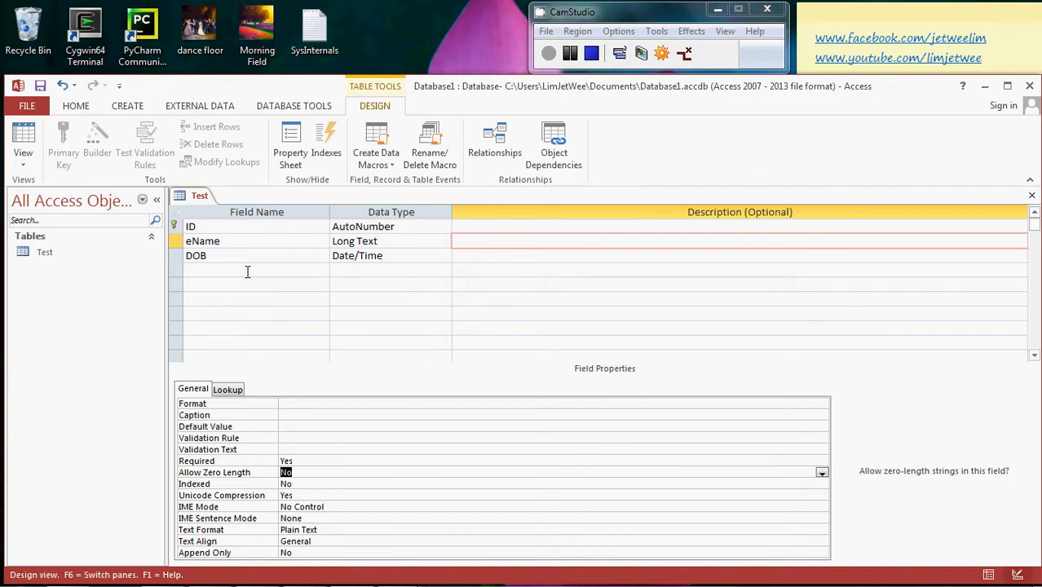
# Save the Test table's design changes and display the table in Datasheet view
pyautogui.click(42, 254)
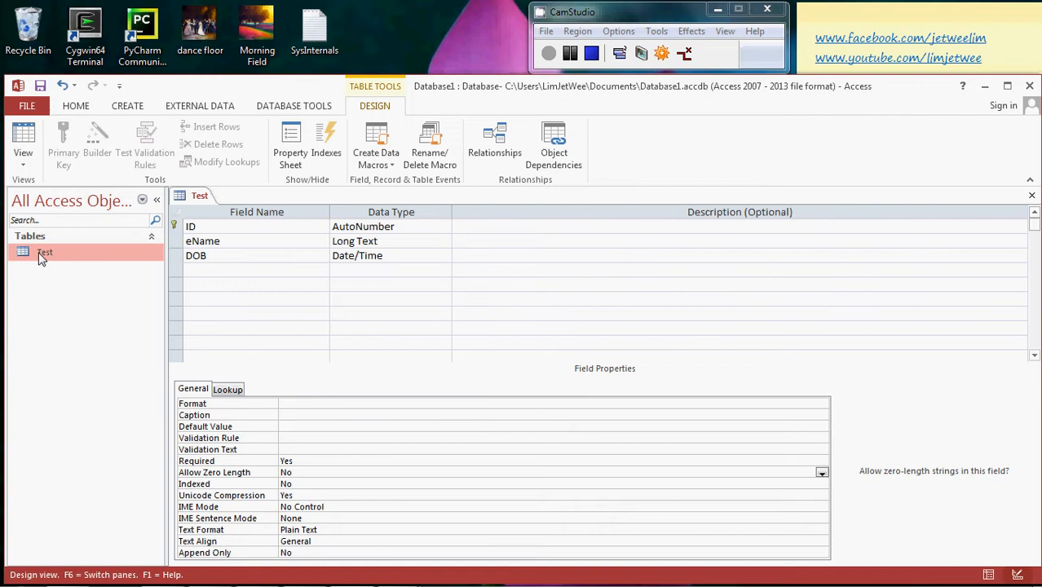
pyautogui.click(22, 139)
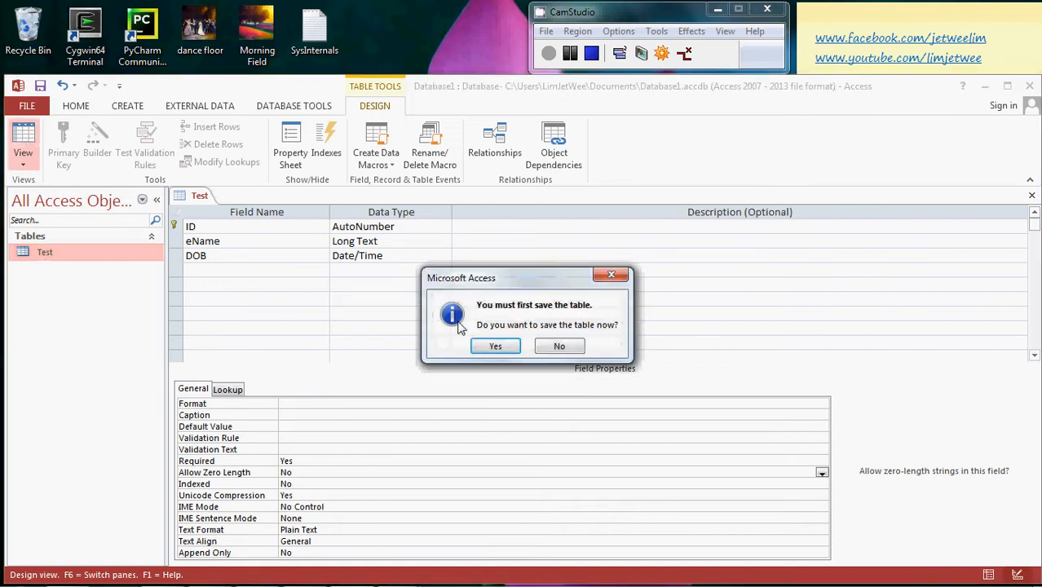
pyautogui.click(489, 349)
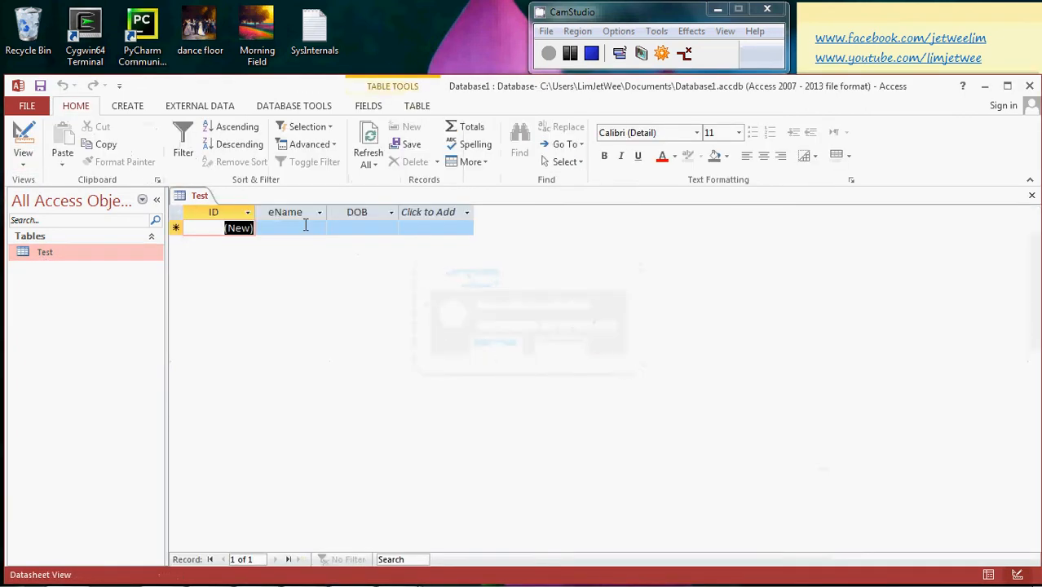
# Try to save a new record with only a DOB date and an empty eName, and discard the entry
pyautogui.click(305, 228)
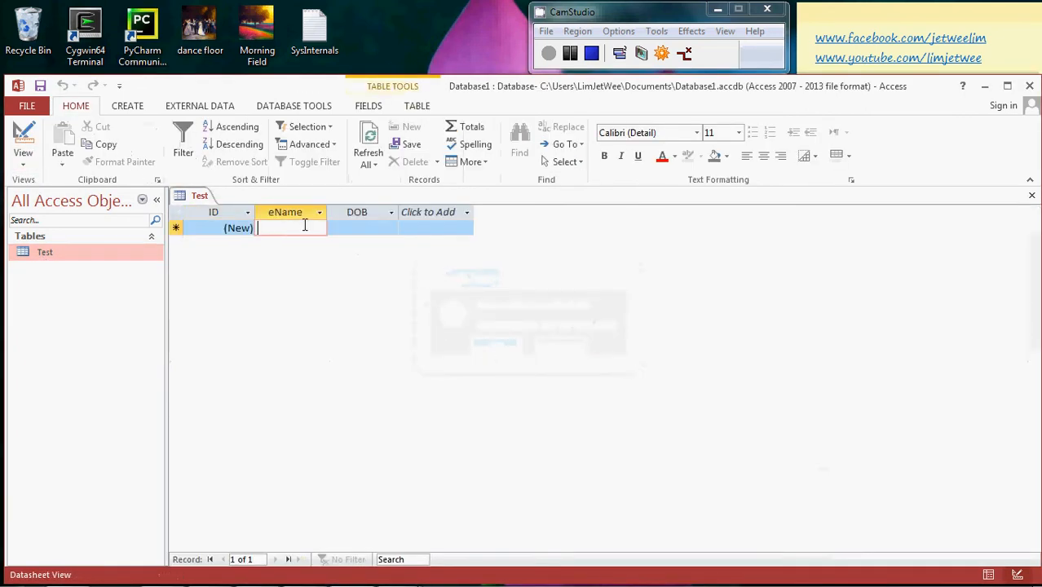
pyautogui.click(382, 229)
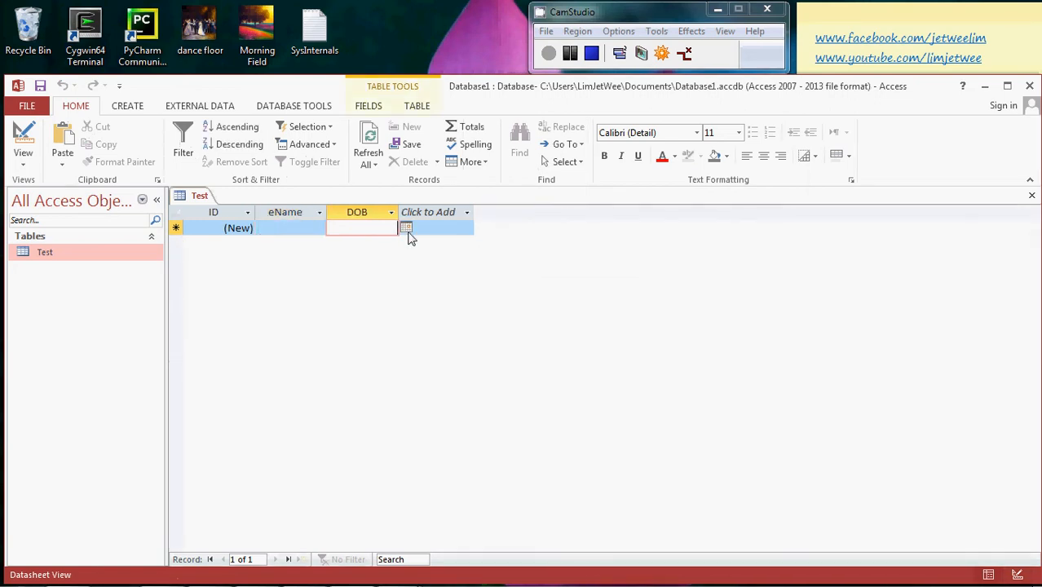
pyautogui.click(407, 229)
pyautogui.click(352, 353)
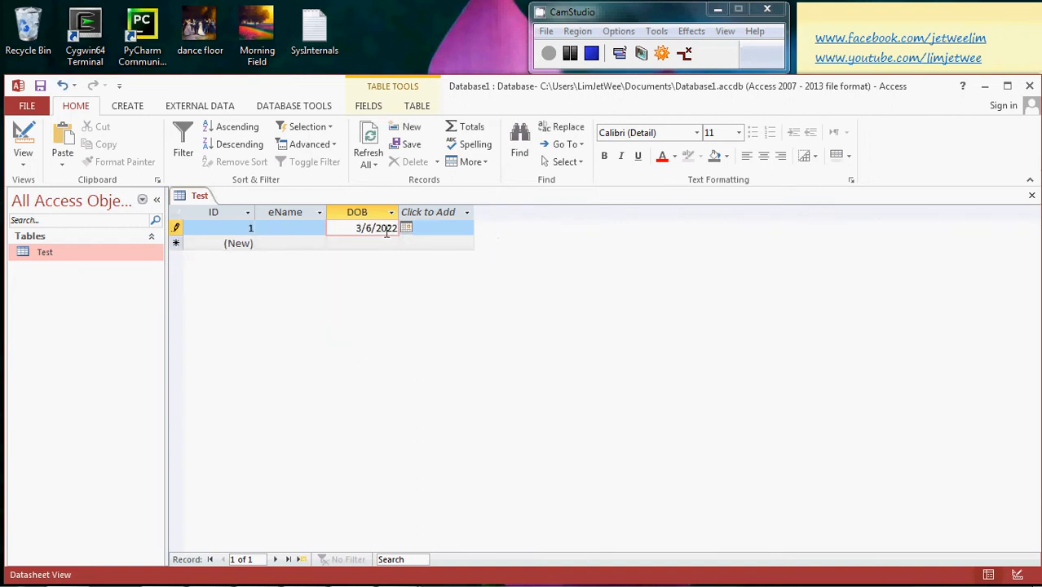
pyautogui.press('Down')
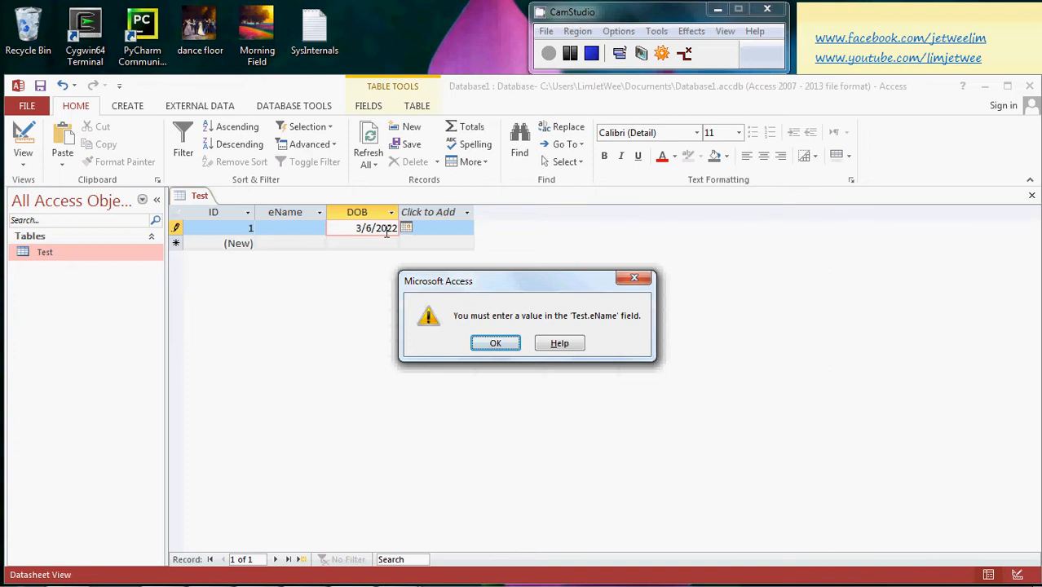
pyautogui.click(495, 343)
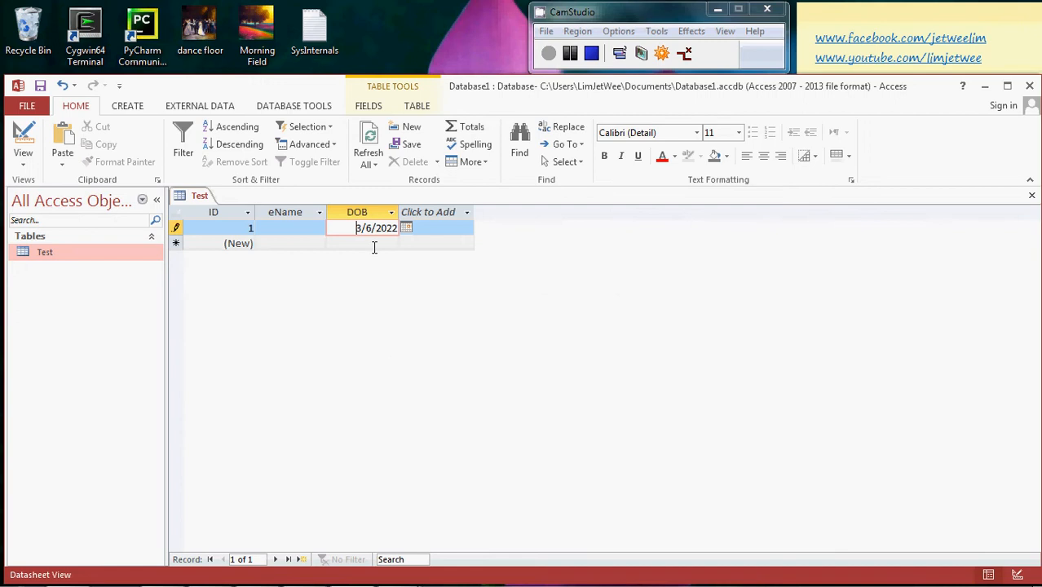
pyautogui.click(312, 229)
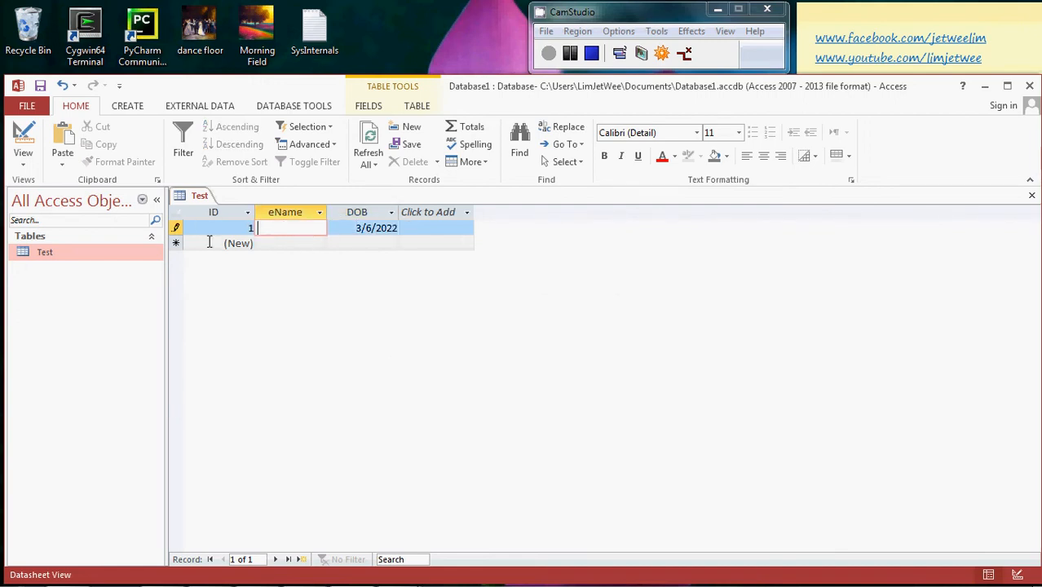
pyautogui.press('Escape')
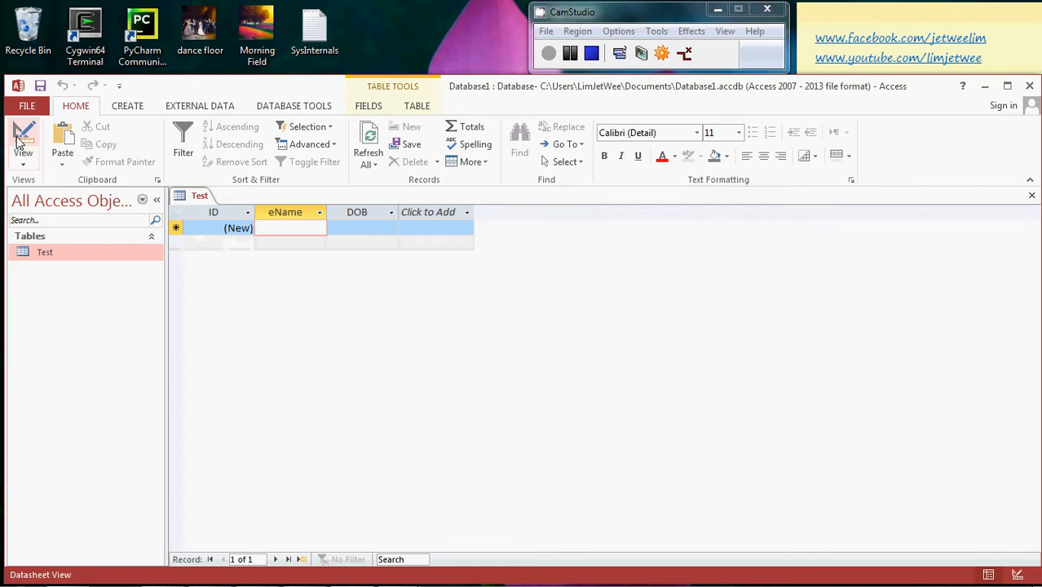
# Return the Test table to Design view and open the Expression Builder for the DOB field's Validation Rule
pyautogui.click(20, 139)
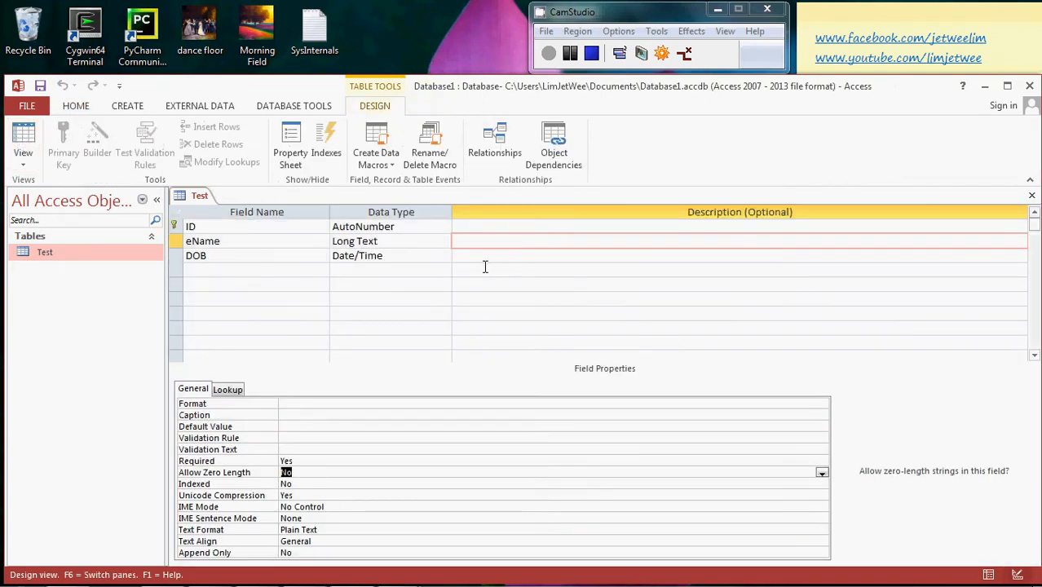
pyautogui.click(306, 255)
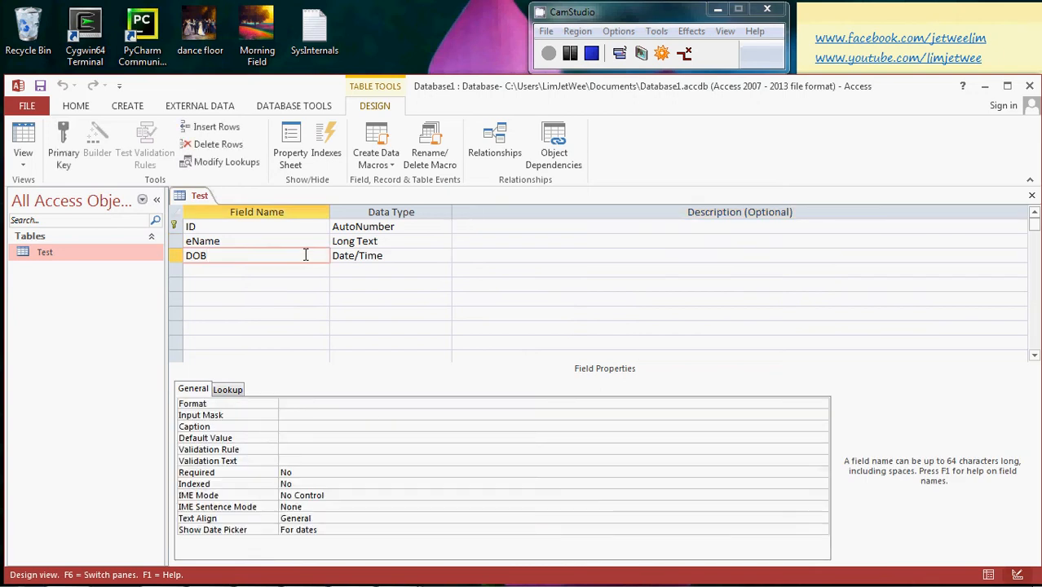
pyautogui.click(397, 451)
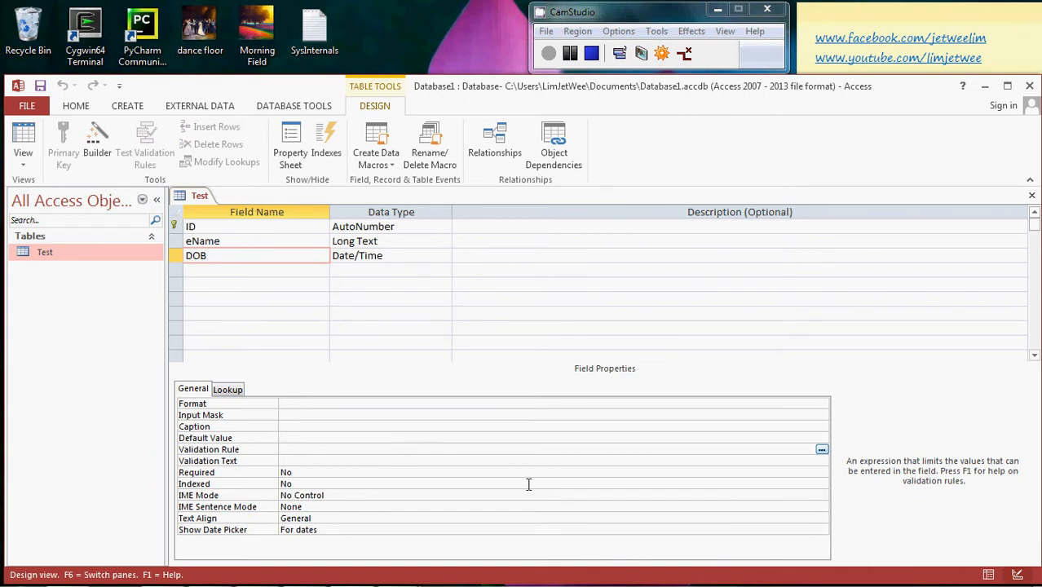
pyautogui.click(822, 450)
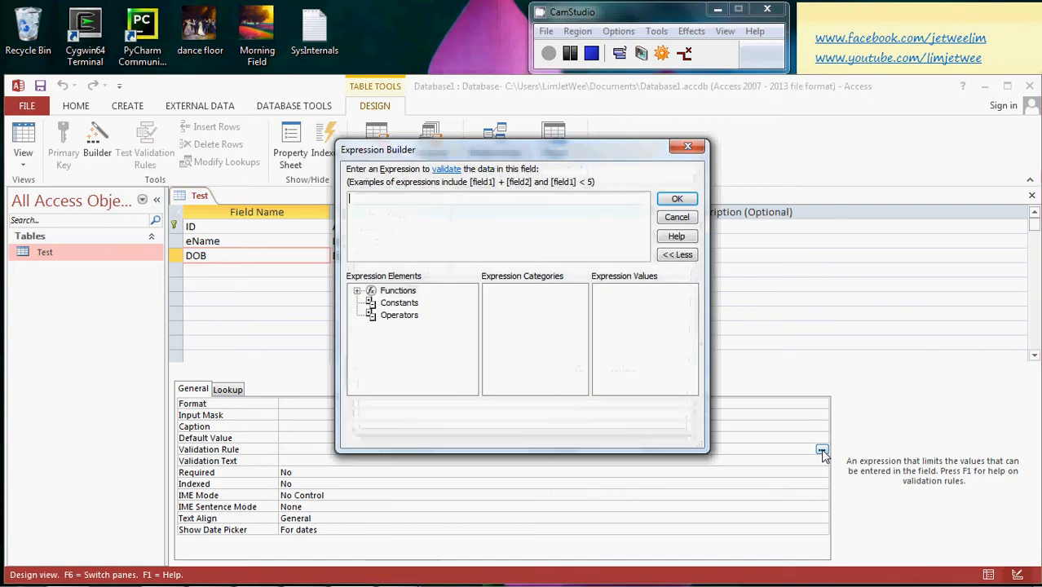
# Insert the comparison operator <= into the DOB field's validation expression
pyautogui.click(356, 293)
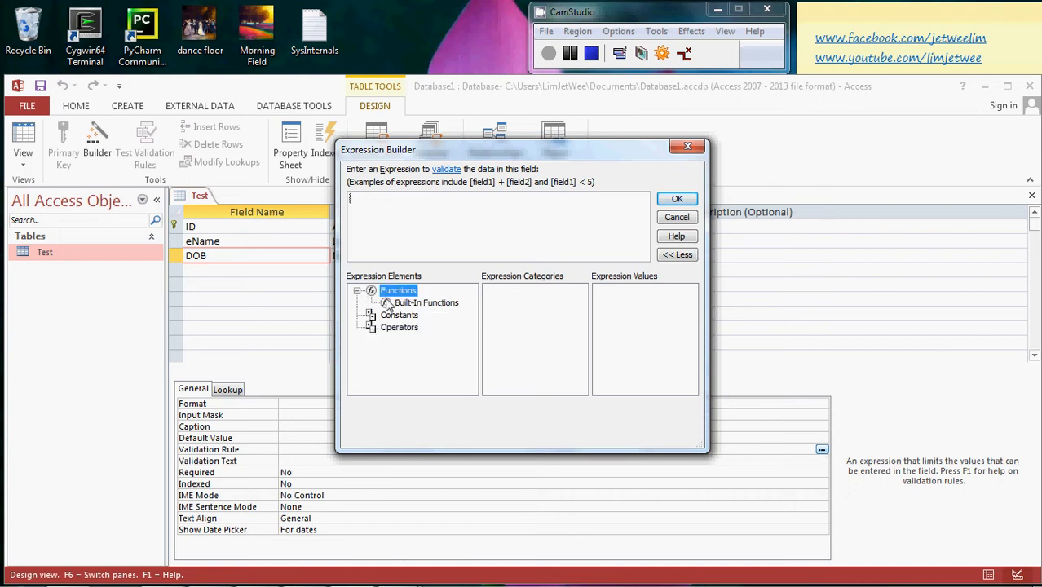
pyautogui.click(388, 303)
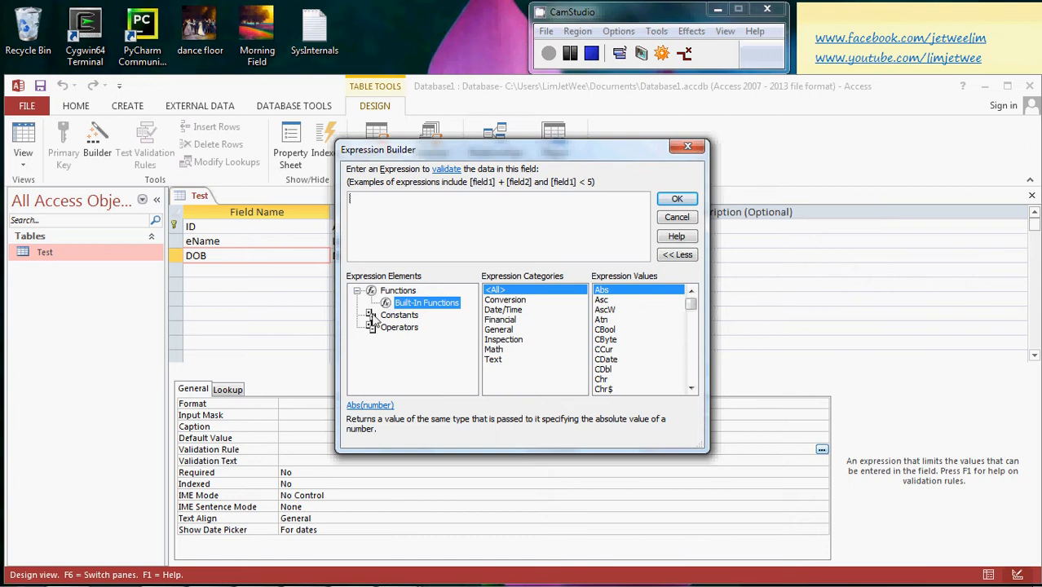
pyautogui.click(376, 317)
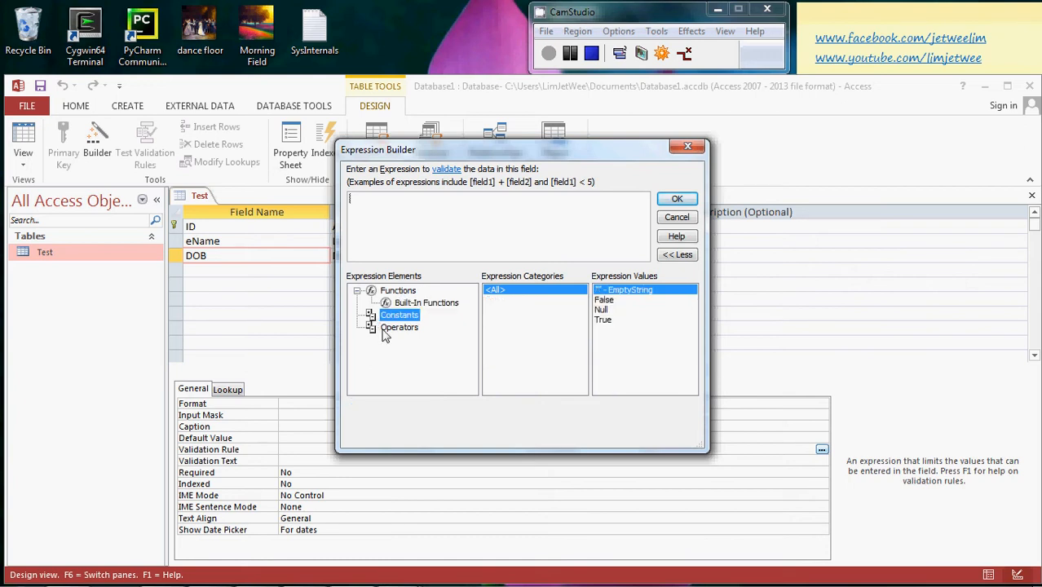
pyautogui.click(385, 334)
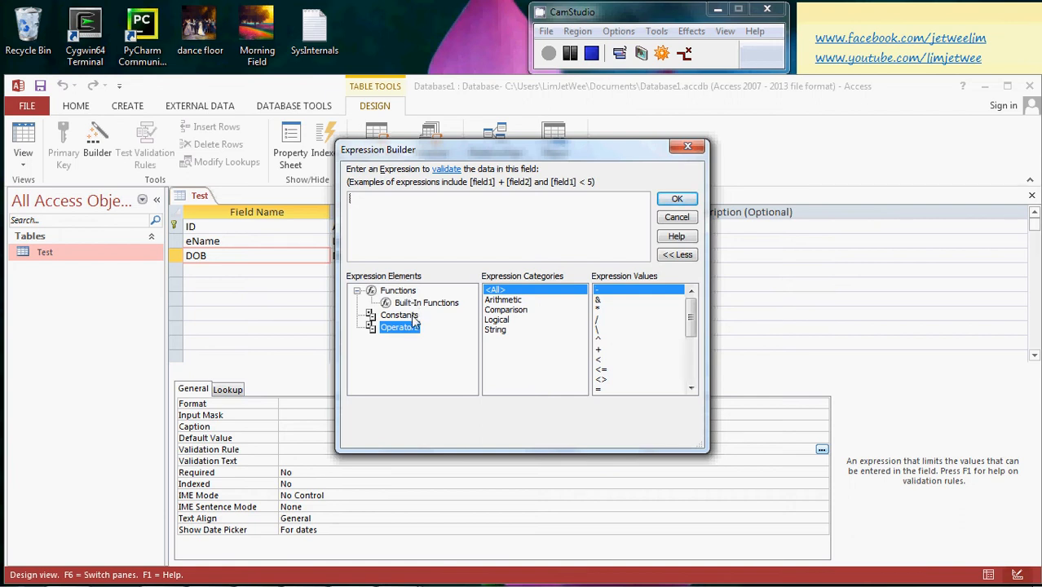
pyautogui.click(399, 316)
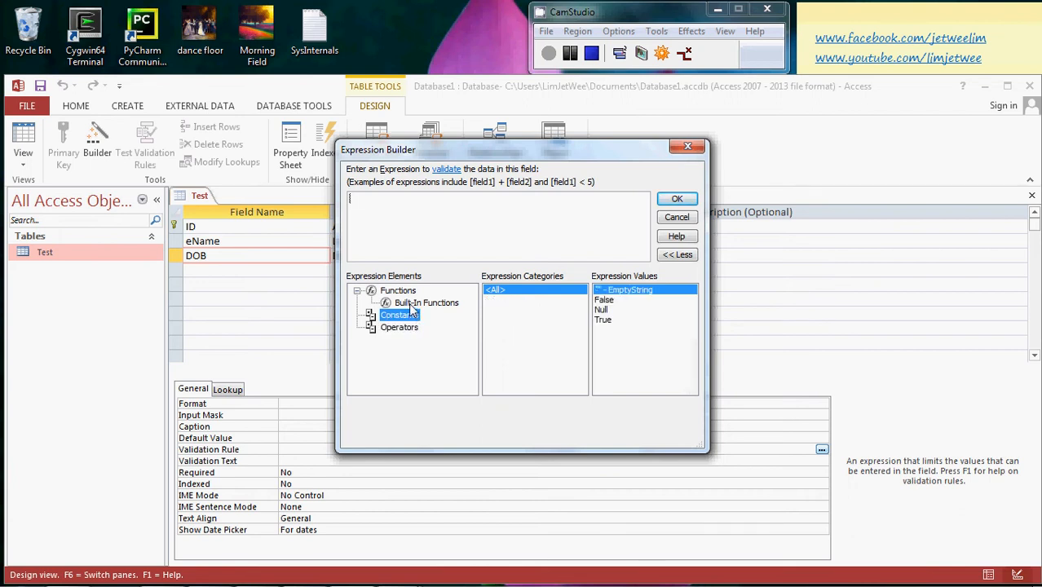
pyautogui.click(387, 328)
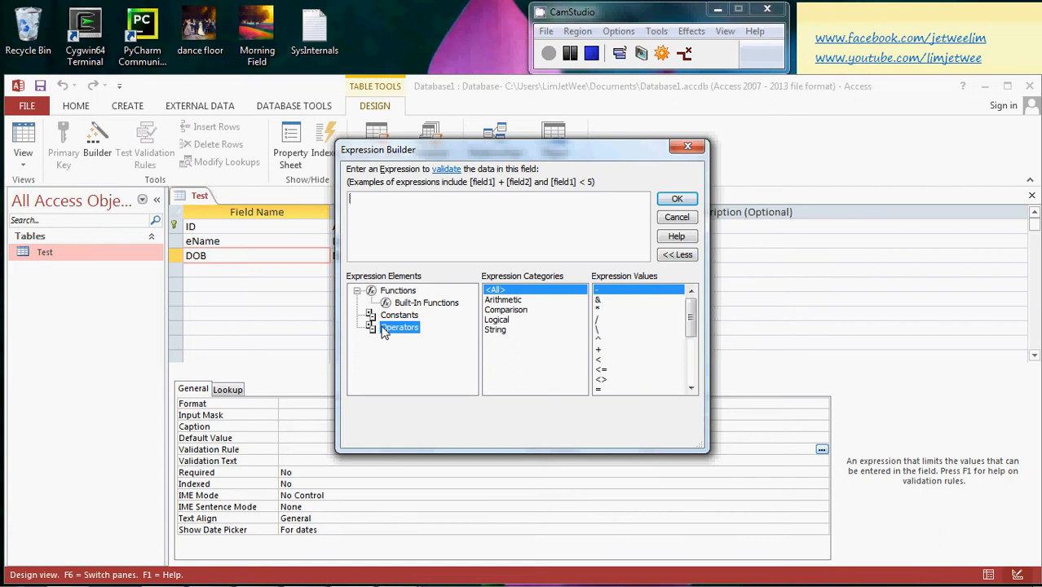
pyautogui.click(533, 313)
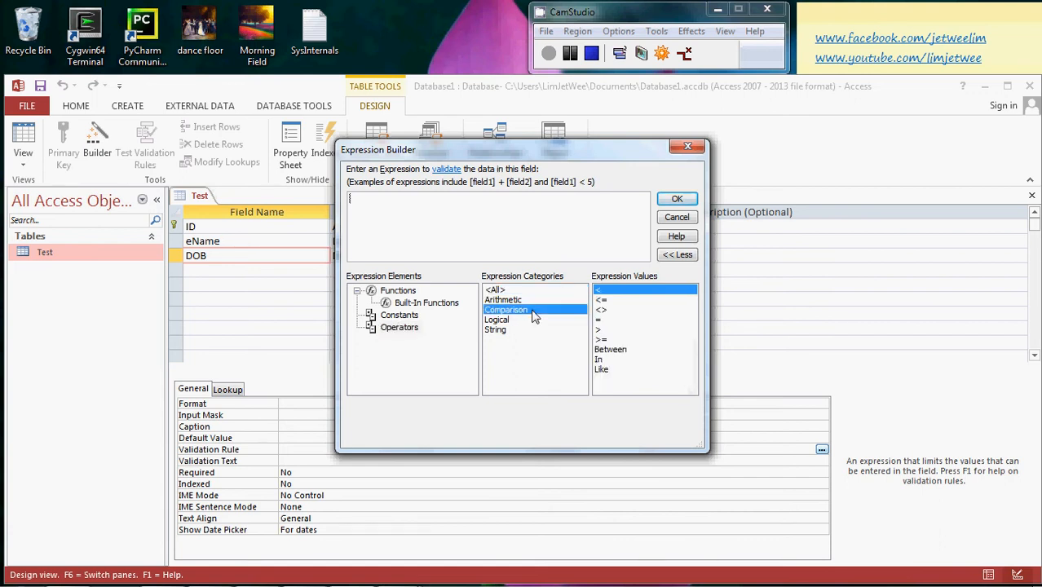
pyautogui.click(618, 301)
pyautogui.doubleClick(617, 302)
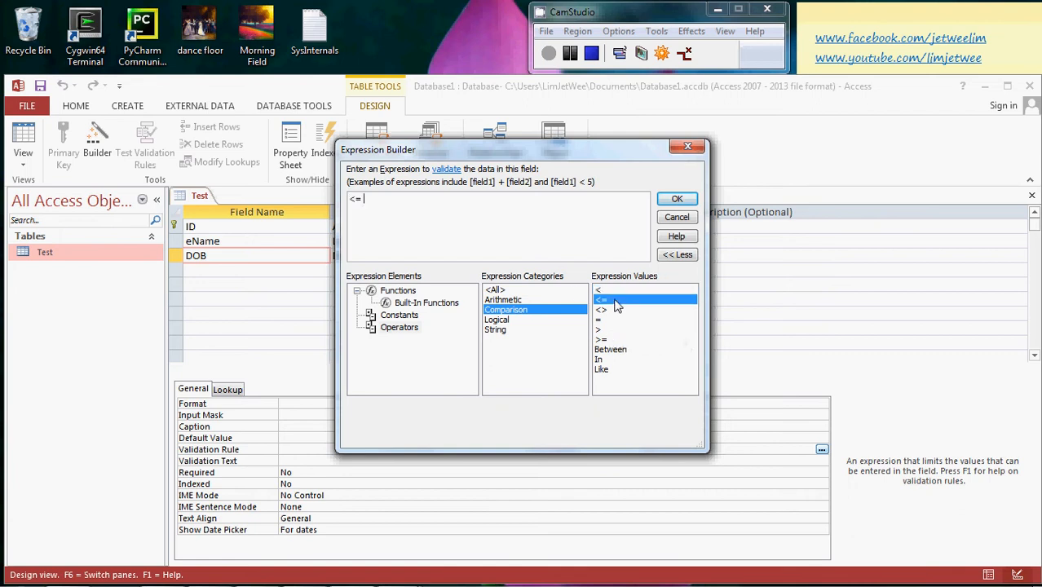
# Complete the validation expression with the built-in Date/Time function Now() and apply <=Now() as DOB's Validation Rule
pyautogui.click(387, 305)
pyautogui.click(519, 311)
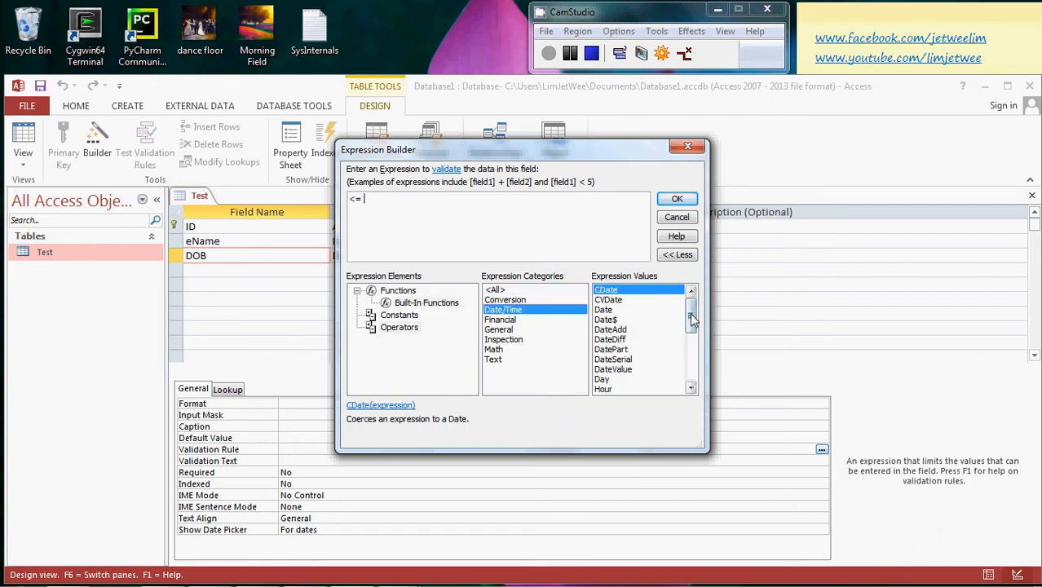
pyautogui.moveTo(690, 319); pyautogui.dragTo(691, 346)
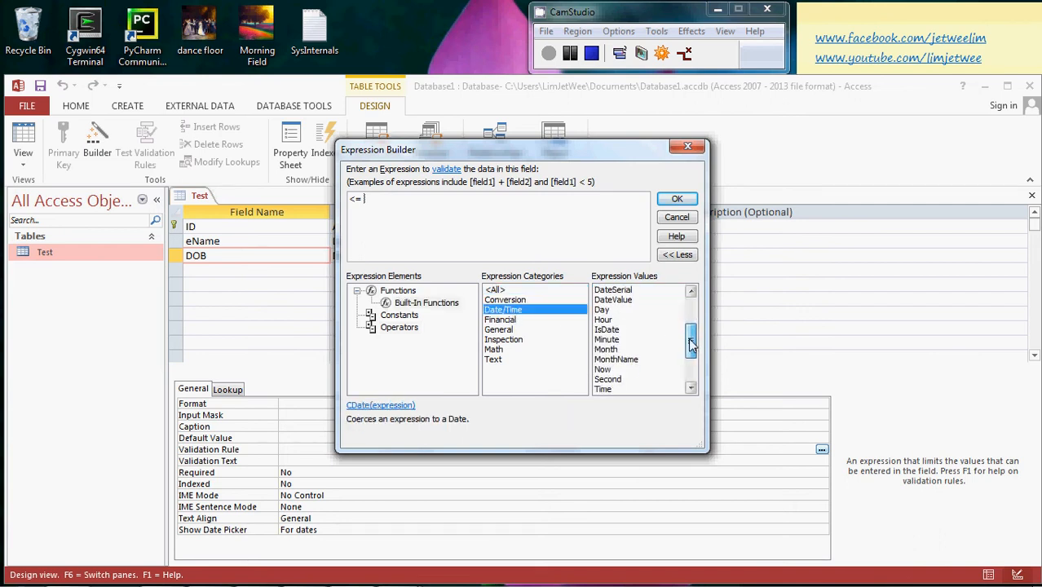
pyautogui.doubleClick(628, 369)
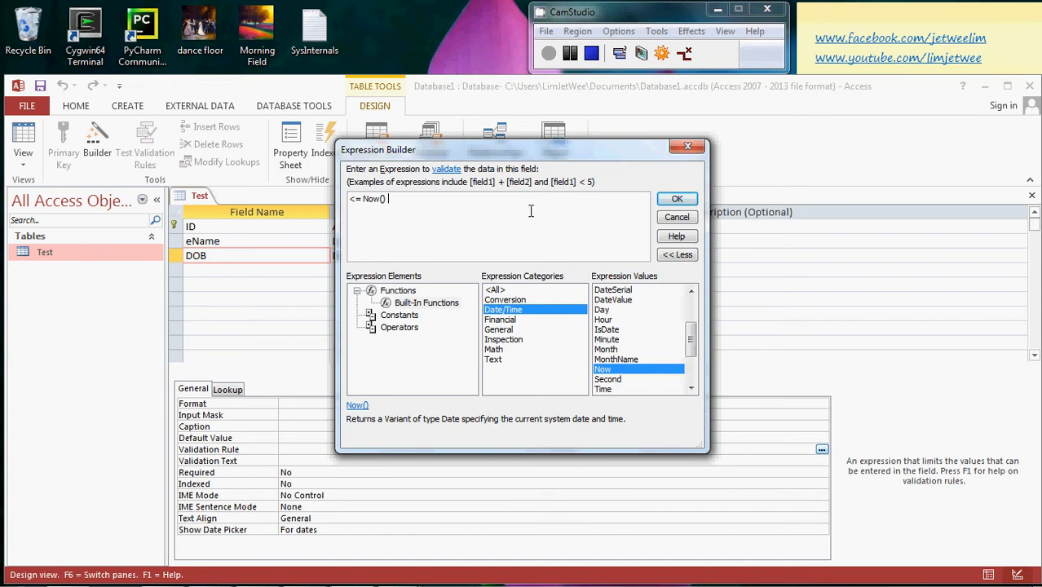
pyautogui.click(678, 200)
# Save the changed design of the Test table and show it in Datasheet view
pyautogui.click(26, 152)
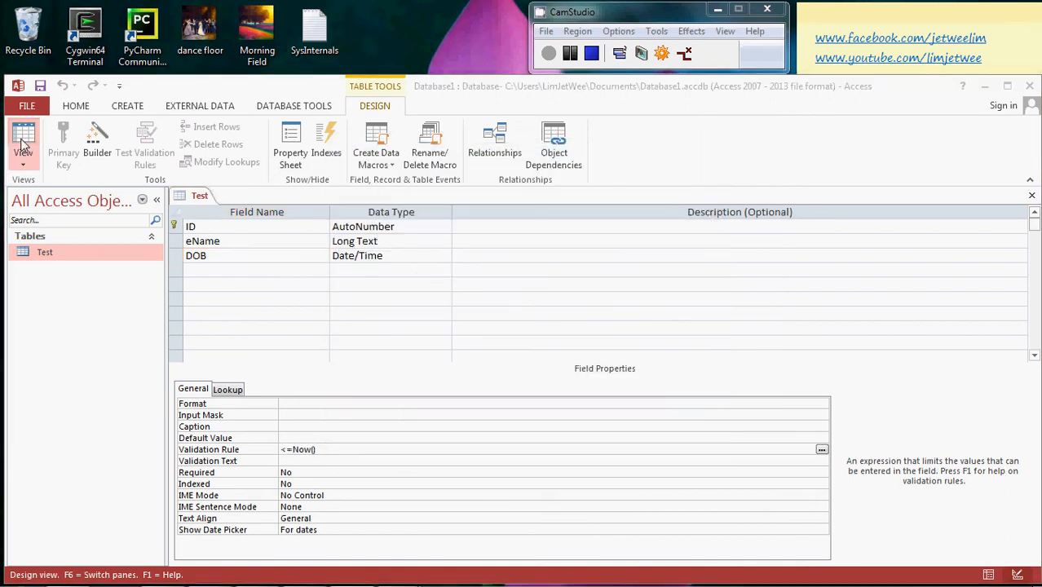
pyautogui.click(497, 347)
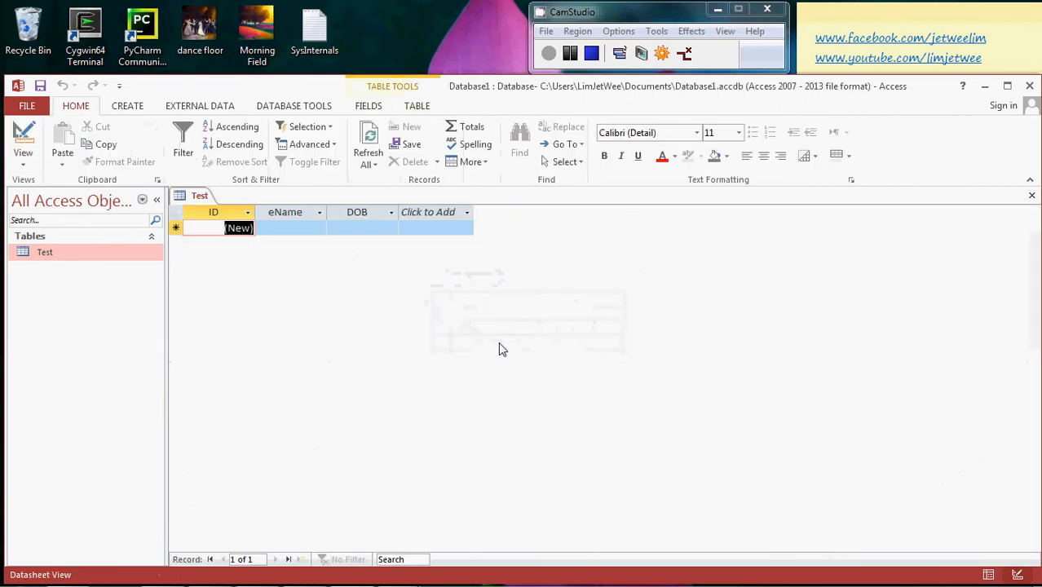
# Enter a person's name as eName in a new record and try to commit a future date as its DOB
pyautogui.click(298, 227)
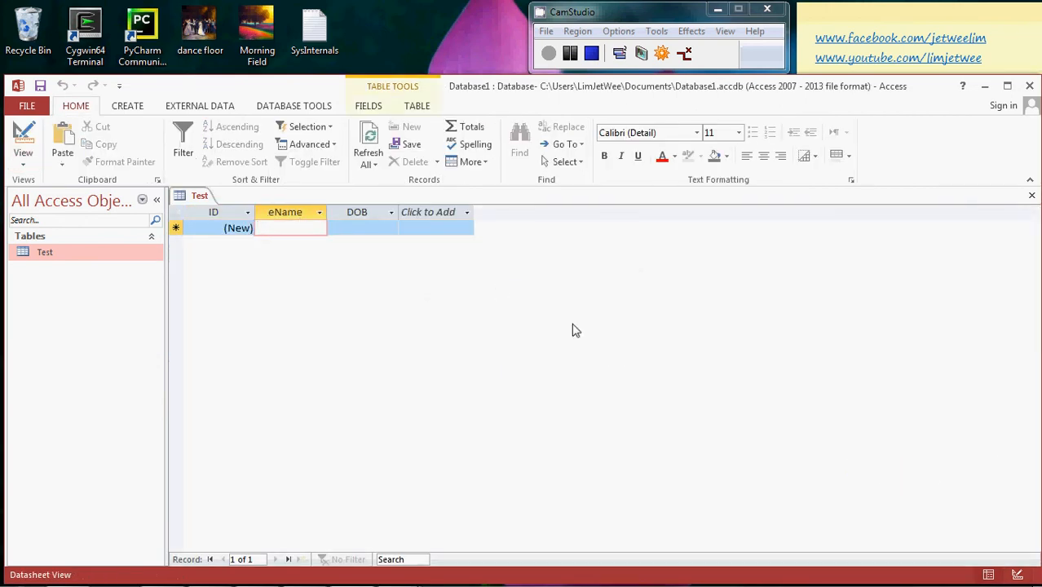
pyautogui.write('Lim')
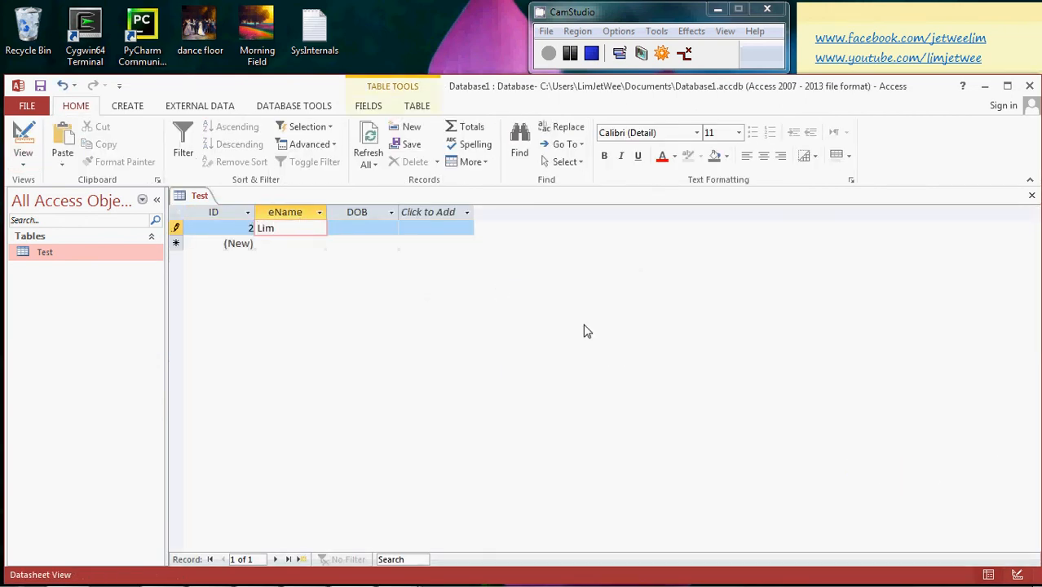
pyautogui.click(376, 227)
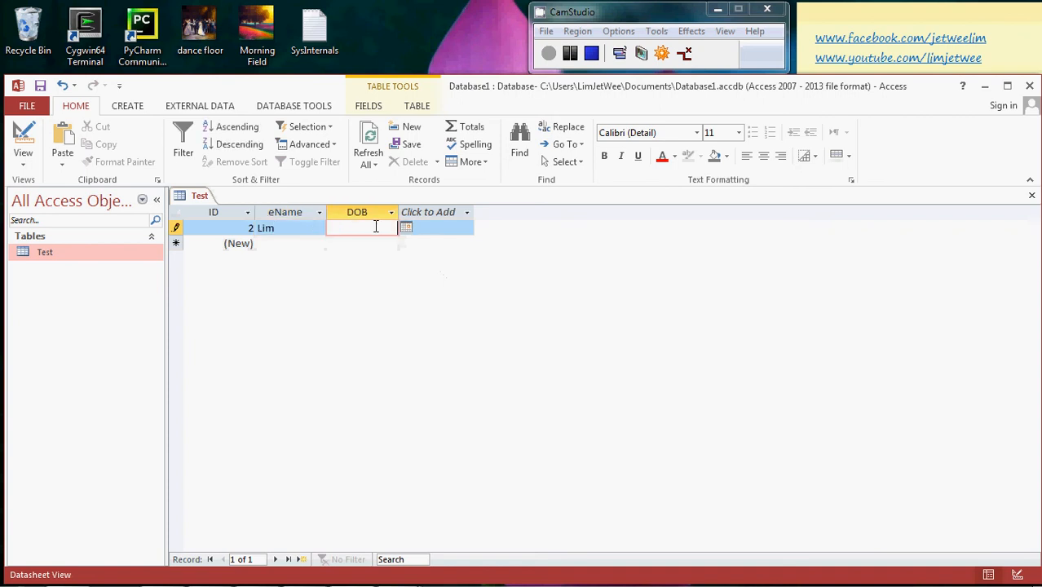
pyautogui.click(407, 228)
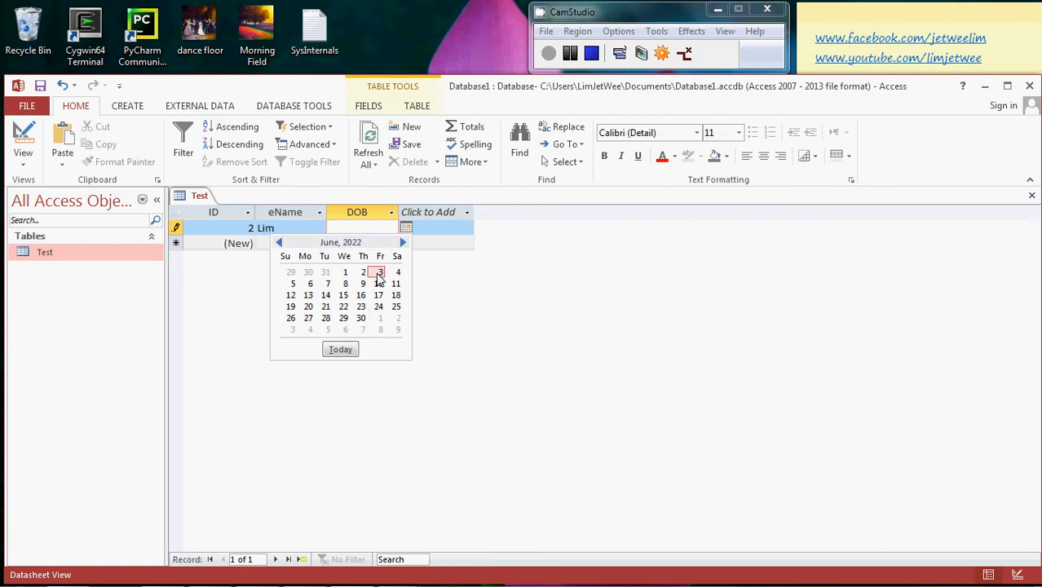
pyautogui.click(361, 318)
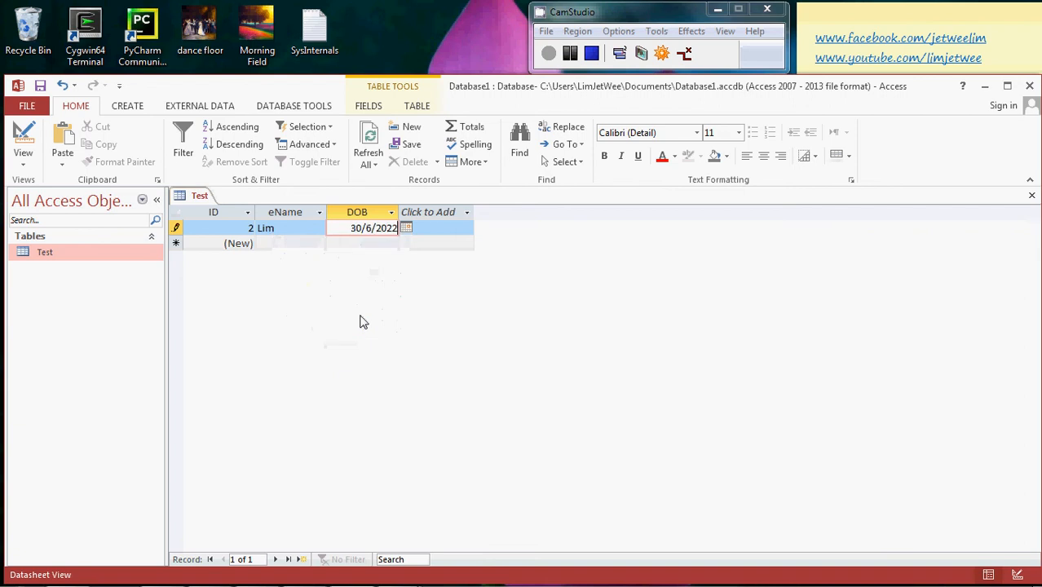
pyautogui.click(428, 243)
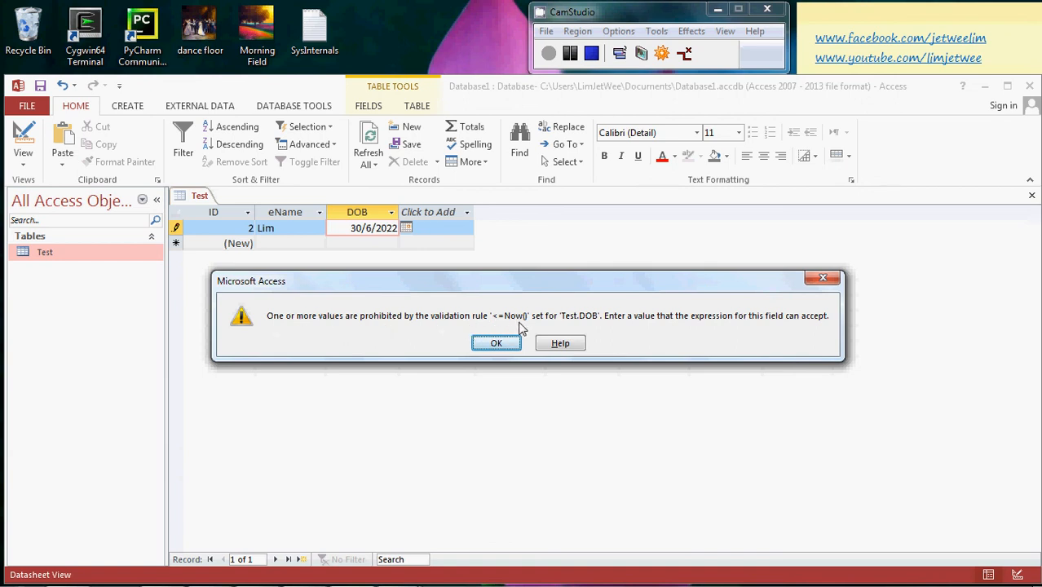
pyautogui.click(498, 343)
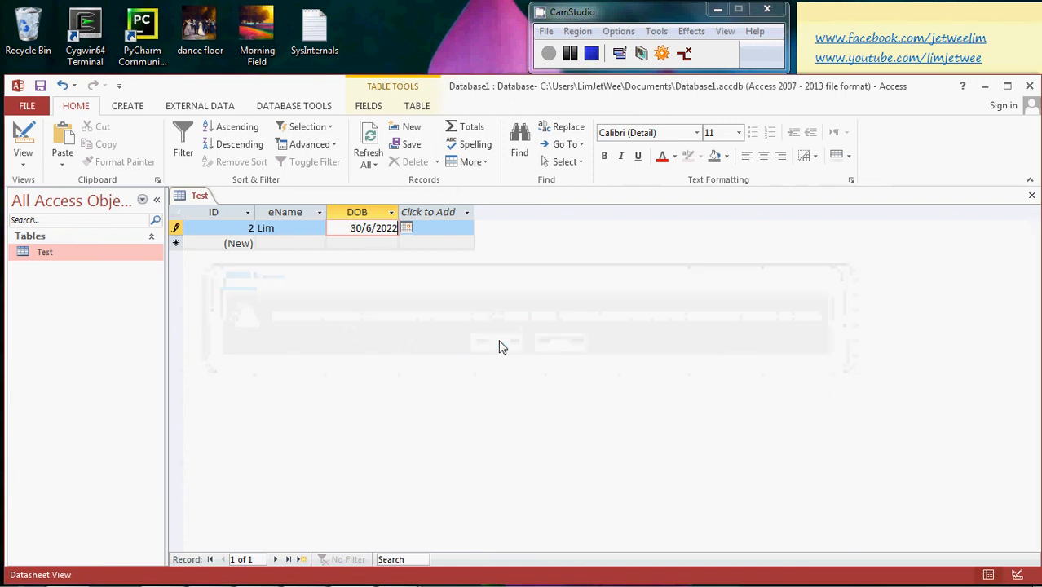
# Set the first record's DOB to today's date and save the record
pyautogui.click(407, 229)
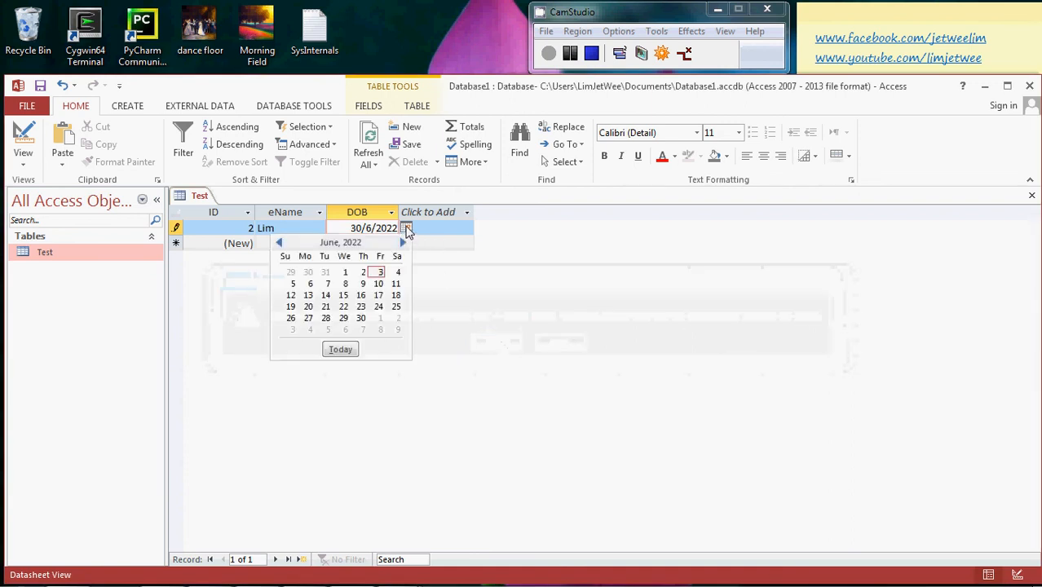
pyautogui.click(341, 349)
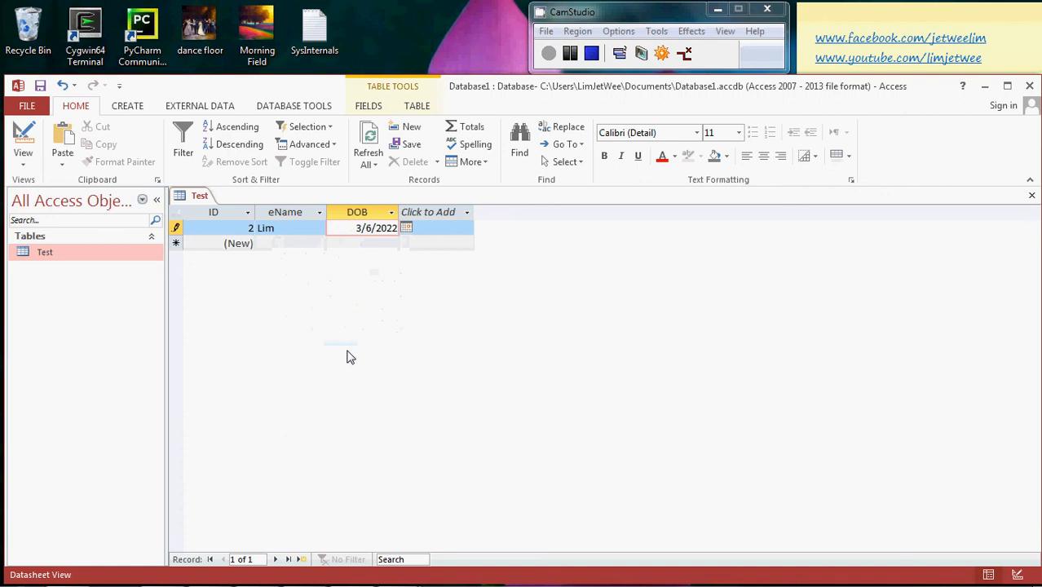
pyautogui.press('Tab')
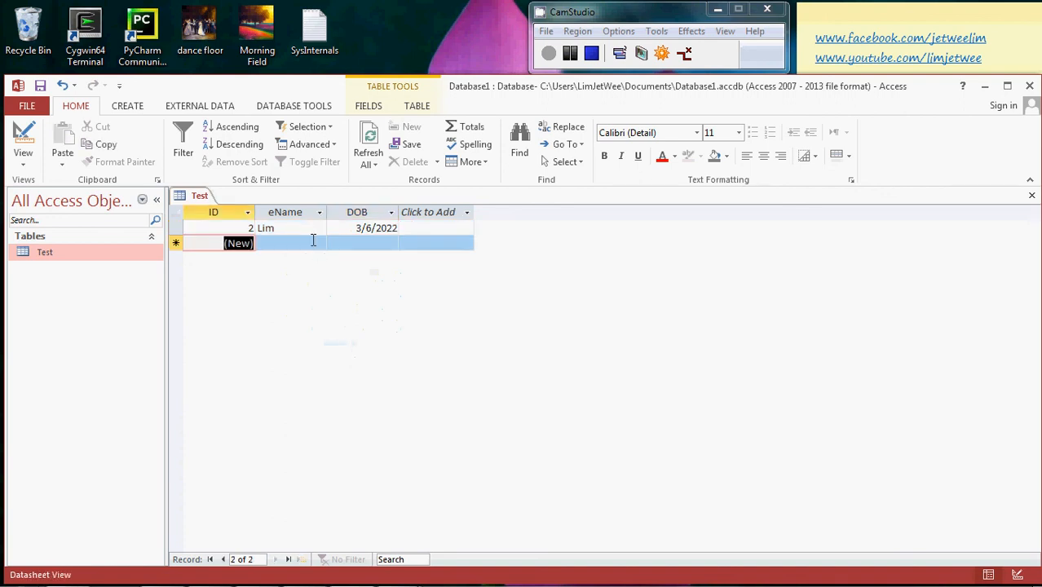
# Add a second record with another person's name as eName and yesterday's date as DOB, and save it
pyautogui.click(313, 242)
pyautogui.write('Jet Wee')
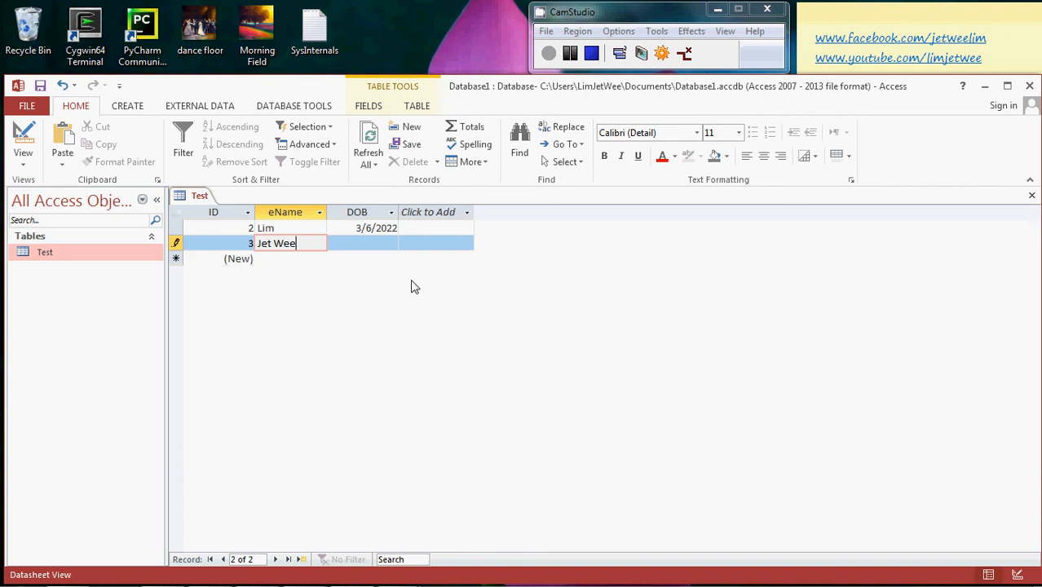
pyautogui.click(389, 244)
pyautogui.click(406, 243)
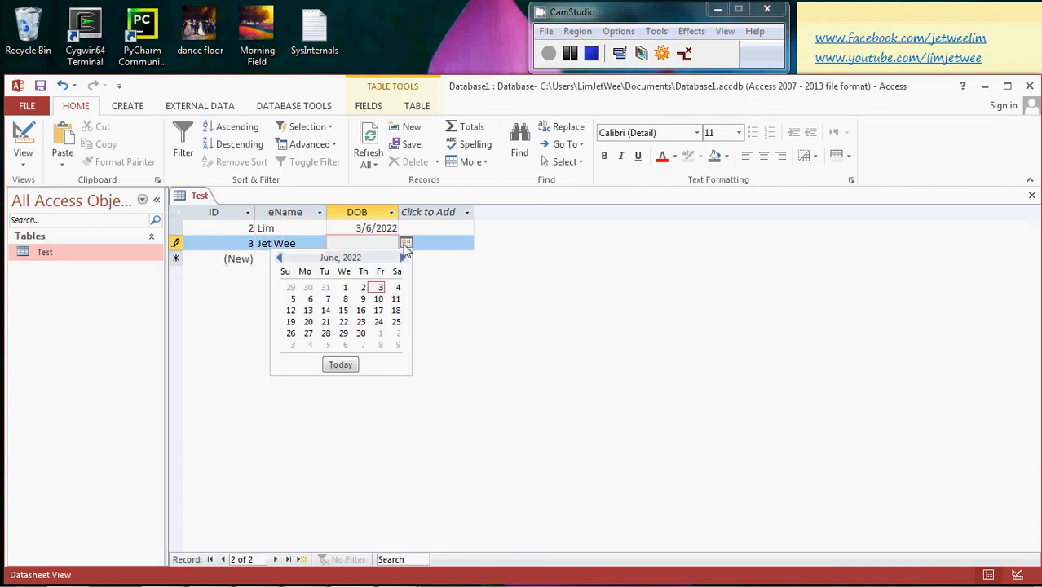
pyautogui.click(363, 287)
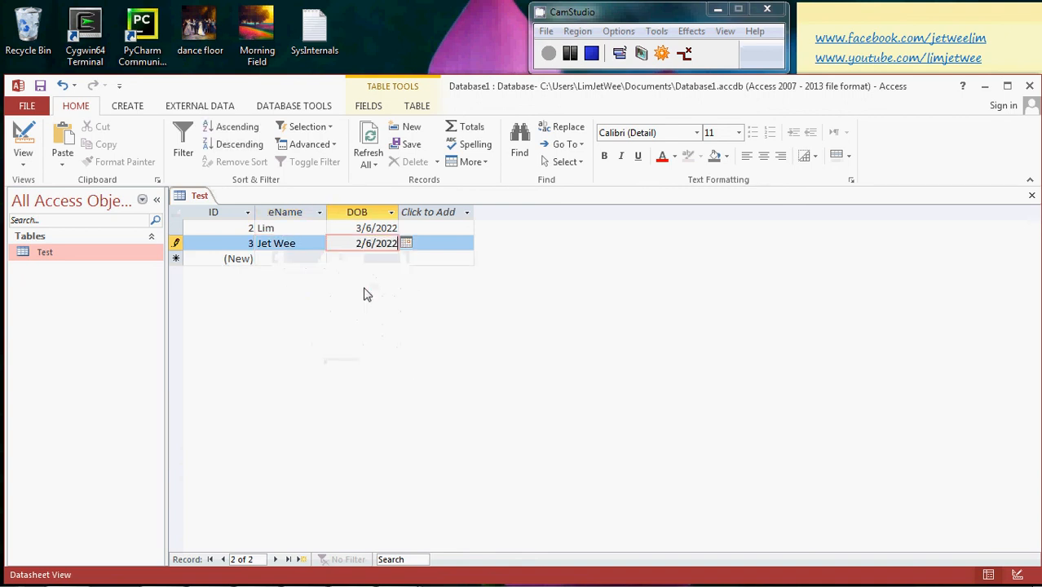
pyautogui.press('Tab')
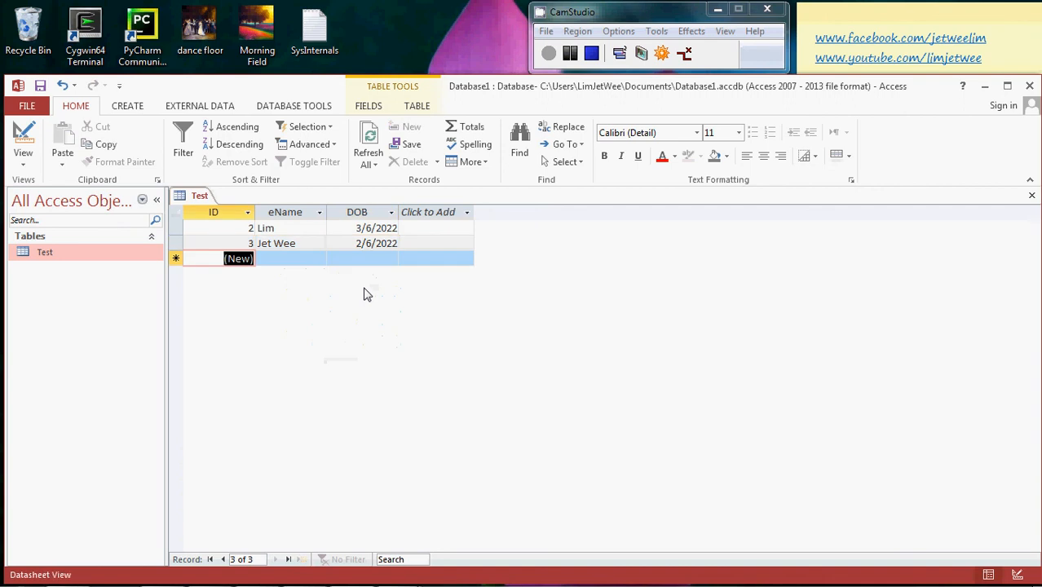